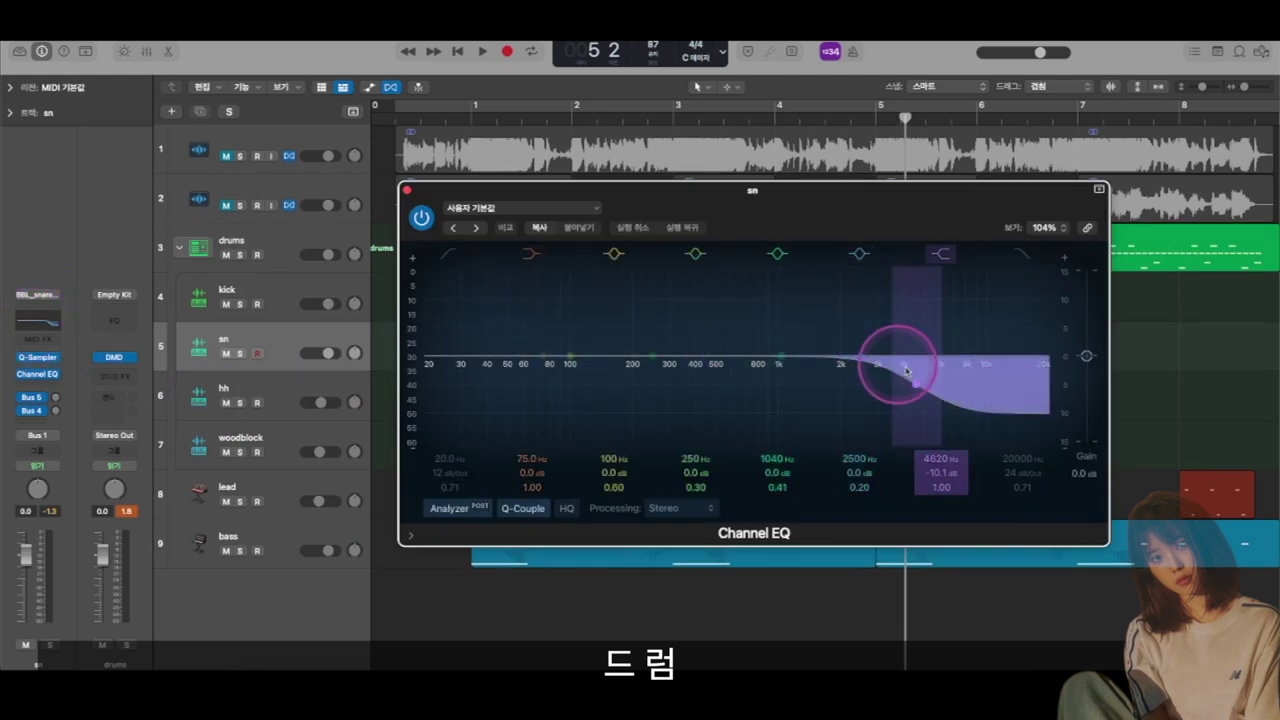
# Close the snare's EQ, select the hh track and view its Space Designer reverb settings
pyautogui.click(407, 189)
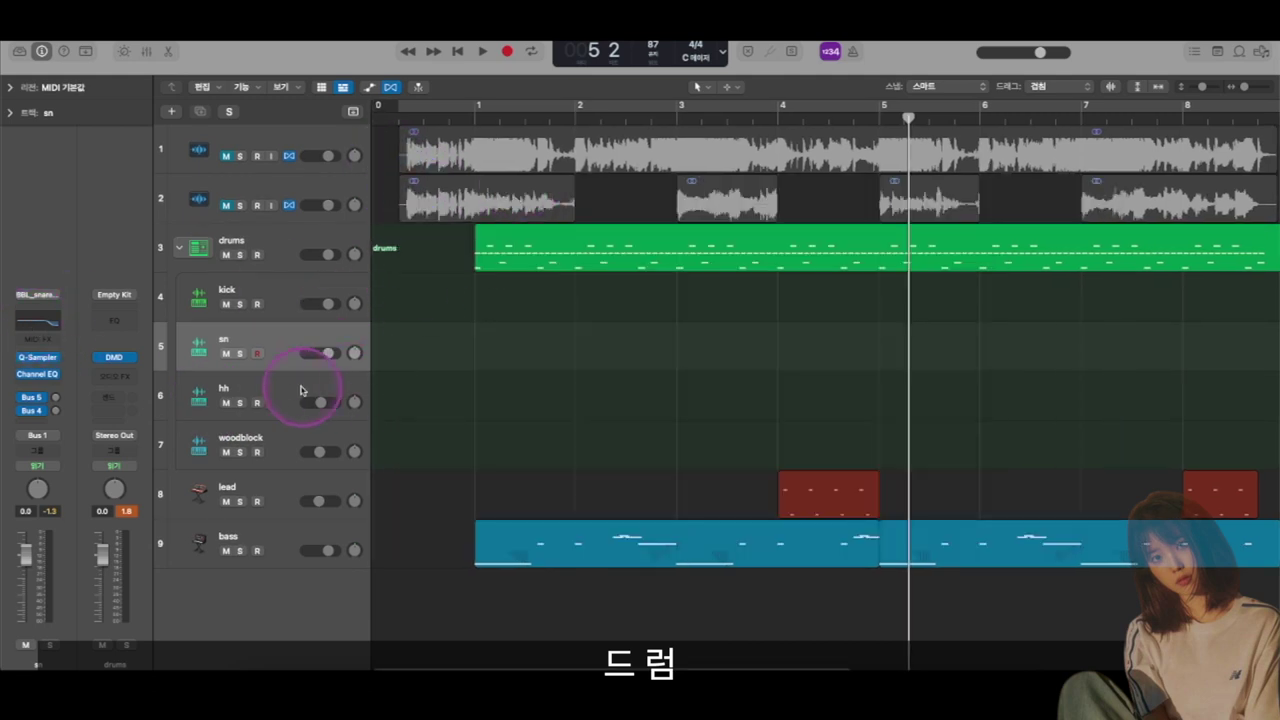
pyautogui.click(289, 390)
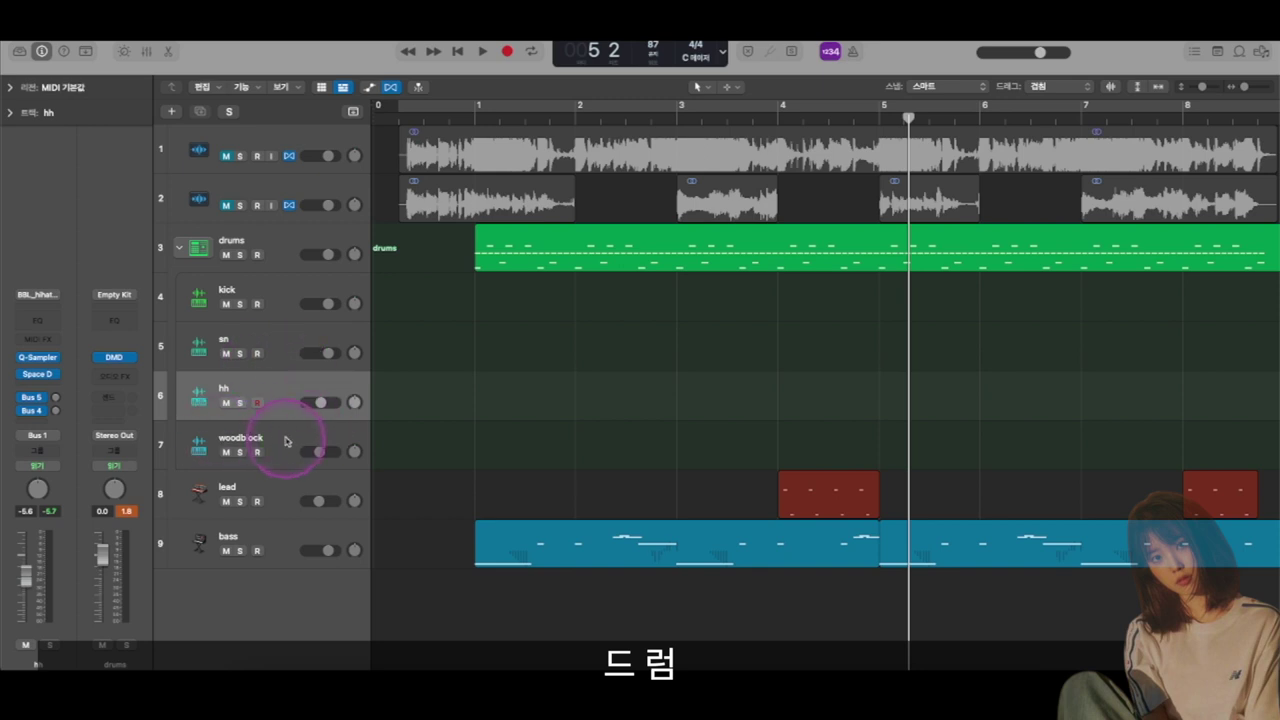
pyautogui.click(39, 376)
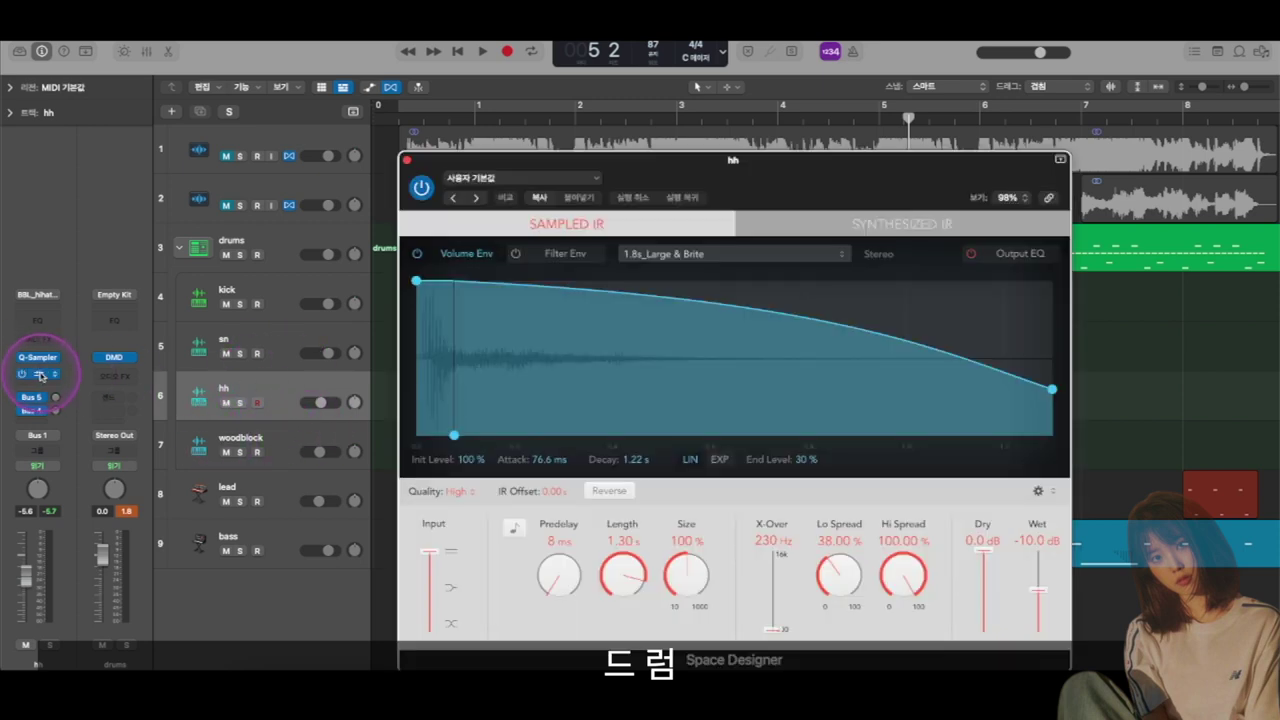
pyautogui.click(409, 162)
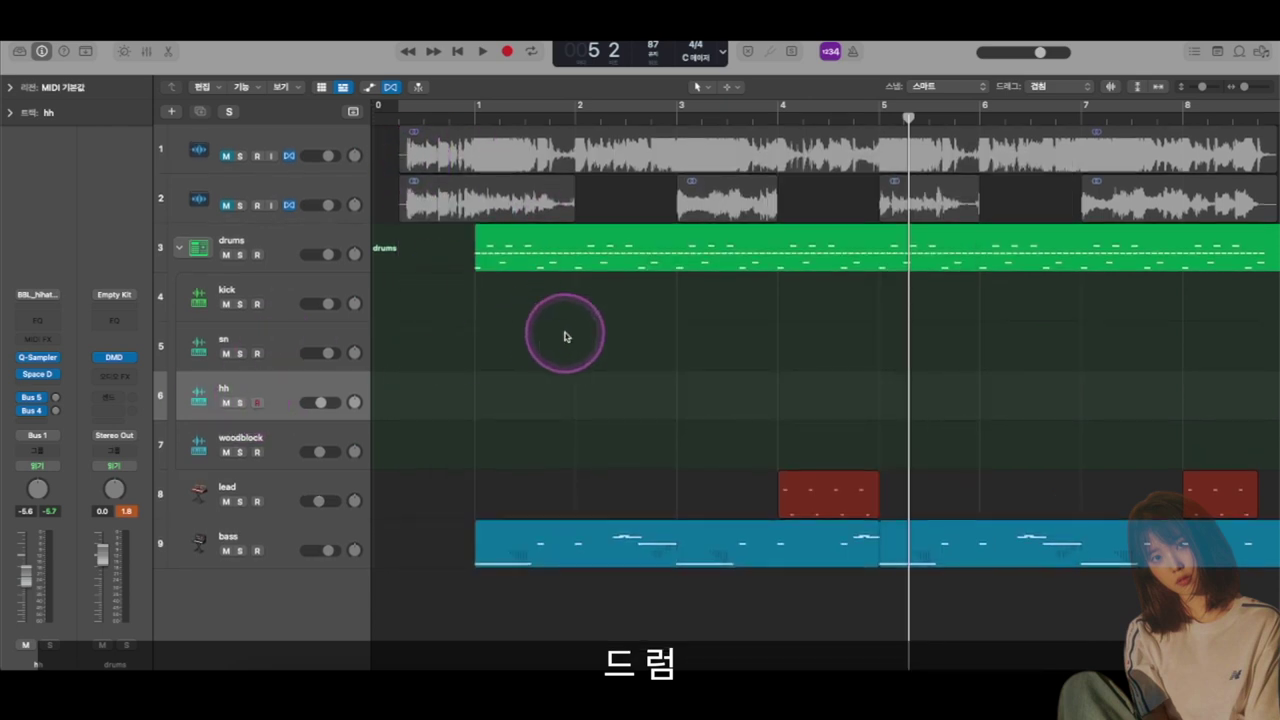
# Open the drums region in the Piano Roll and listen to it soloed from bar 1
pyautogui.doubleClick(543, 245)
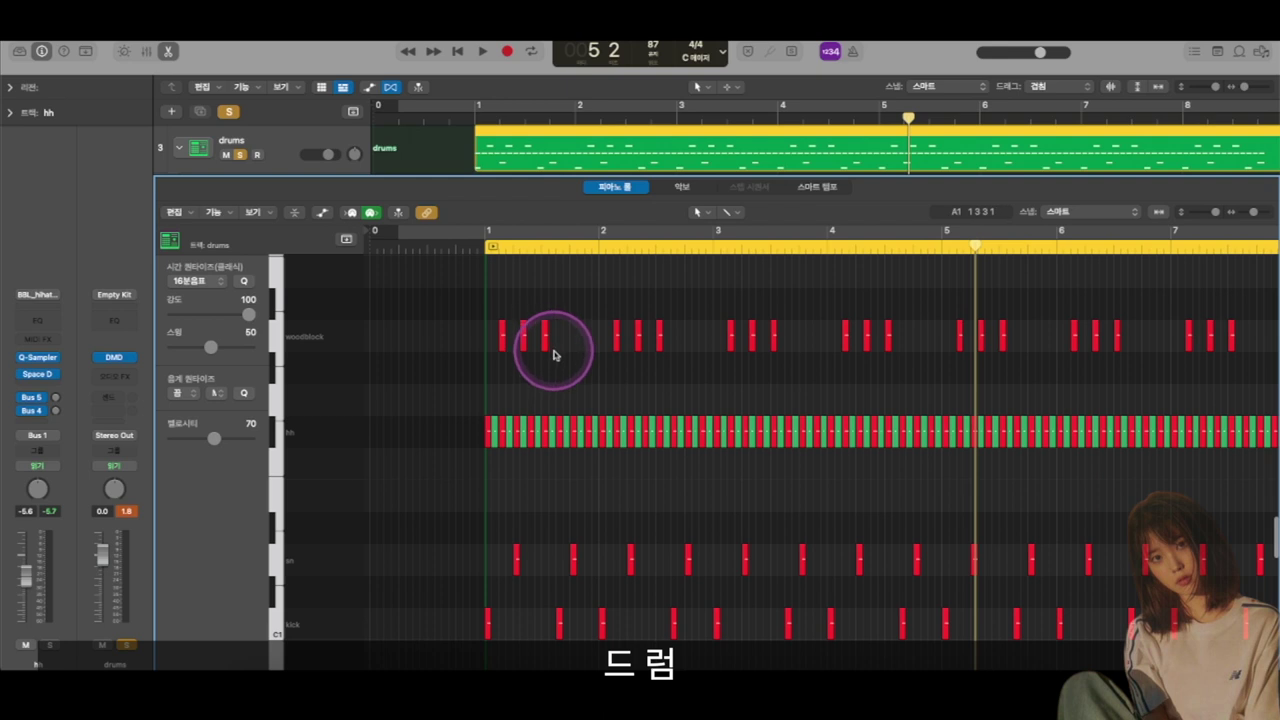
pyautogui.scroll(-2, 553, 353)
pyautogui.click(485, 247)
pyautogui.press('super+Up')
pyautogui.press('super+Right')
pyautogui.press('super+Right')
pyautogui.press('super+Right')
pyautogui.press('super+Right')
pyautogui.press('super+Right')
pyautogui.press('super+Right')
pyautogui.press('super+Left')
pyautogui.press('super+Left')
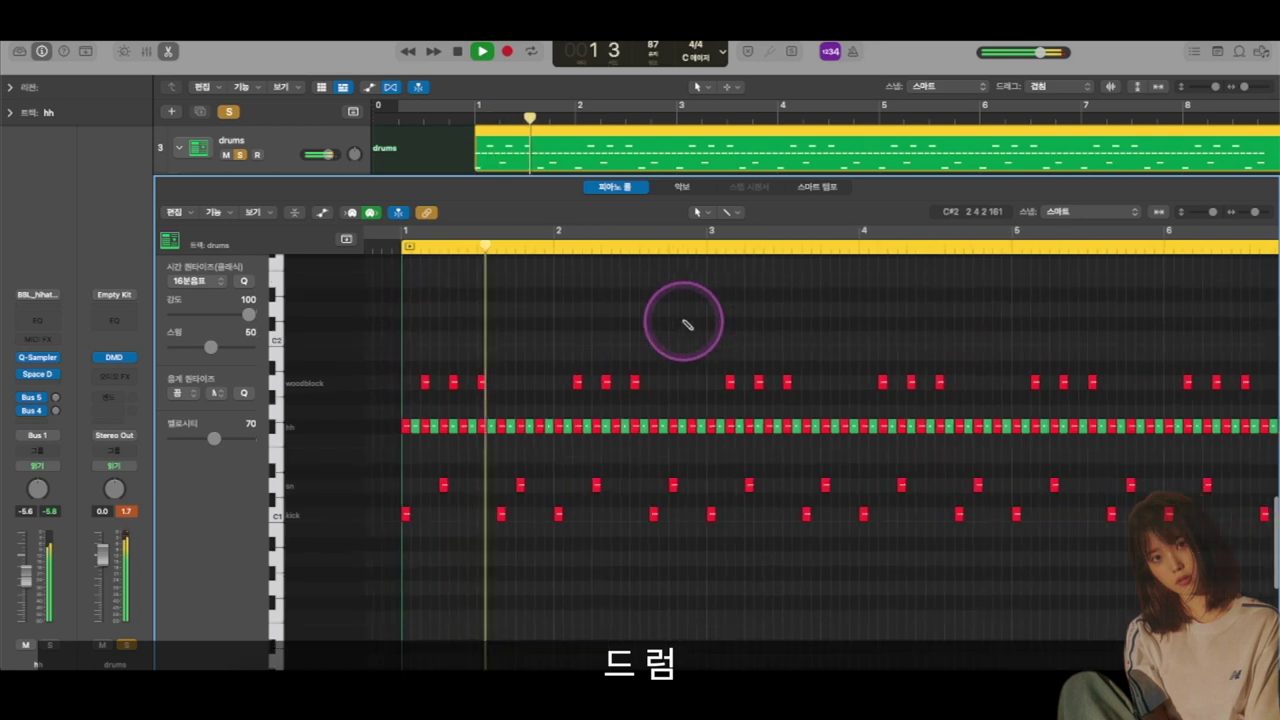
pyautogui.hscroll(2, 761, 326)
pyautogui.hscroll(-2, 761, 326)
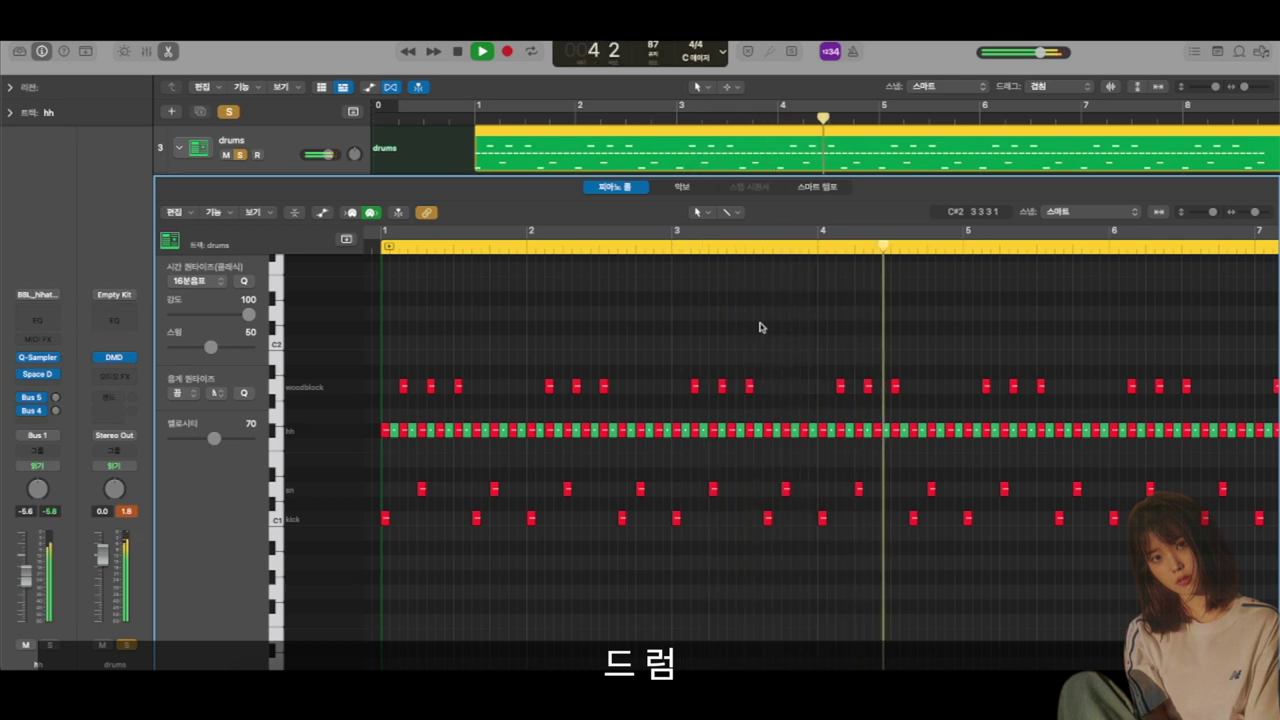
pyautogui.scroll(-3, 762, 330)
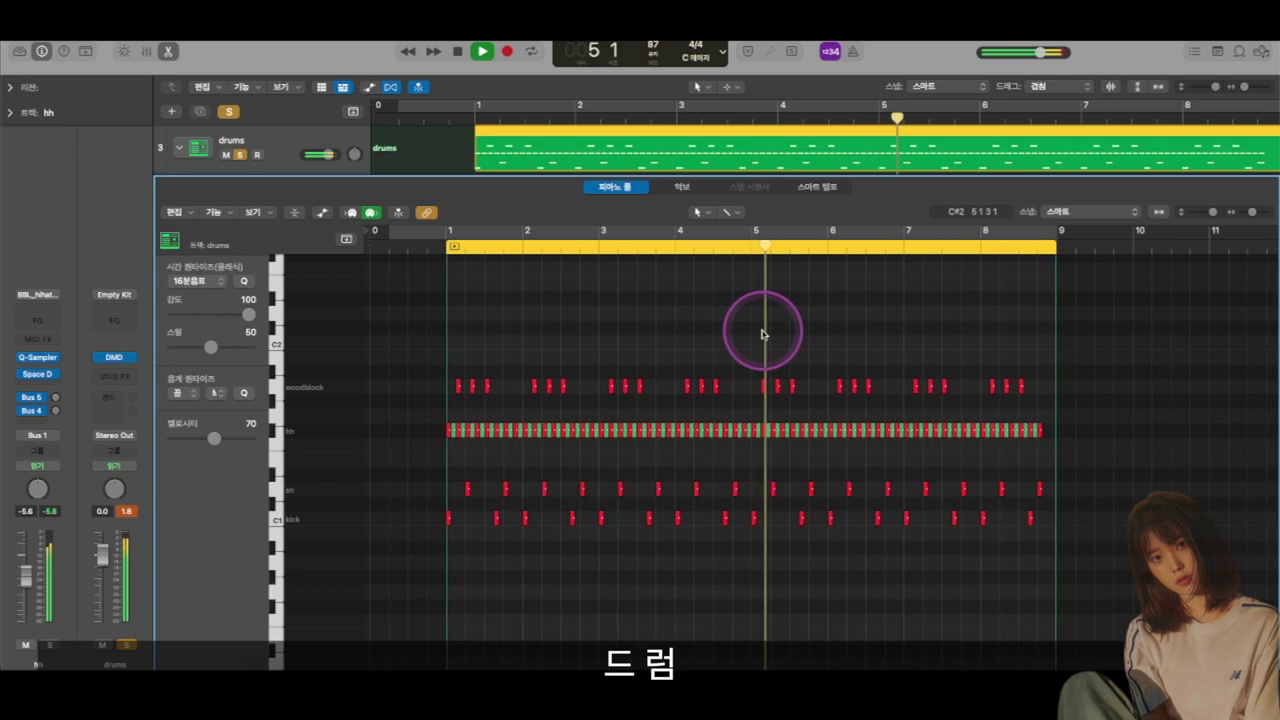
pyautogui.press('space')
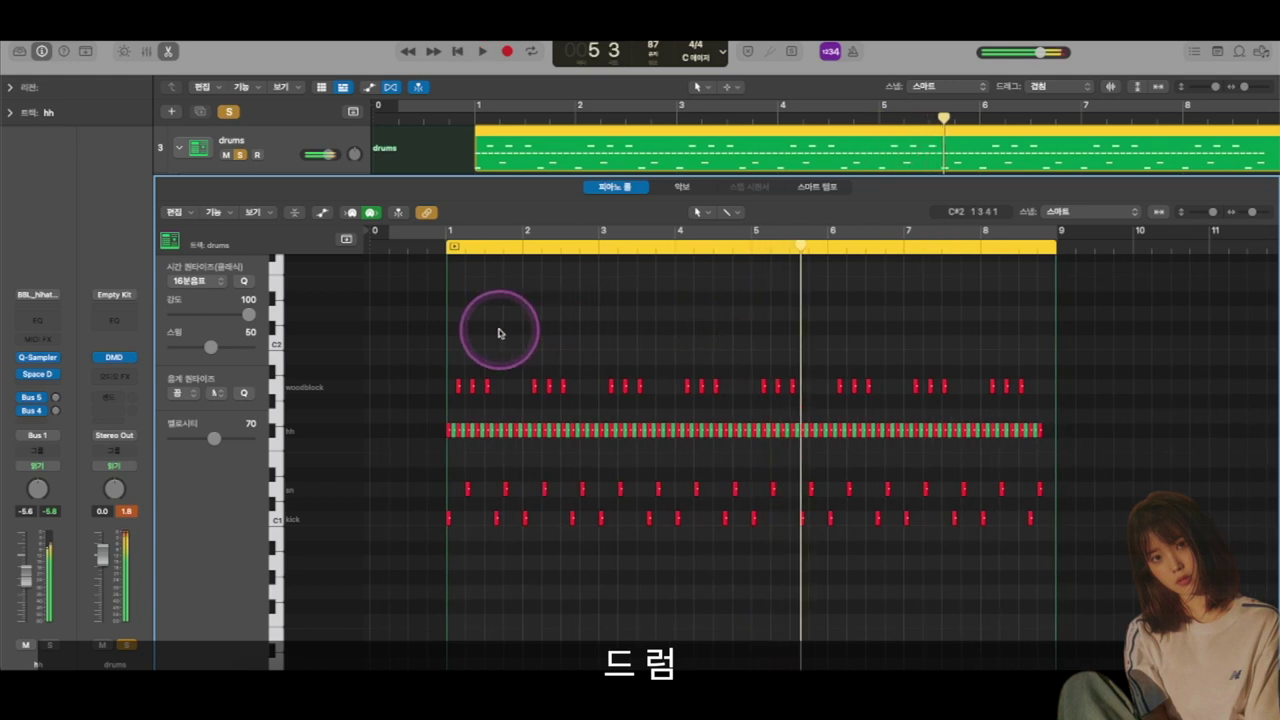
# Return the playhead to bar 1 and examine the drum note pattern, including the hi-hat and woodblock notes
pyautogui.click(448, 248)
pyautogui.scroll(5, 509, 329)
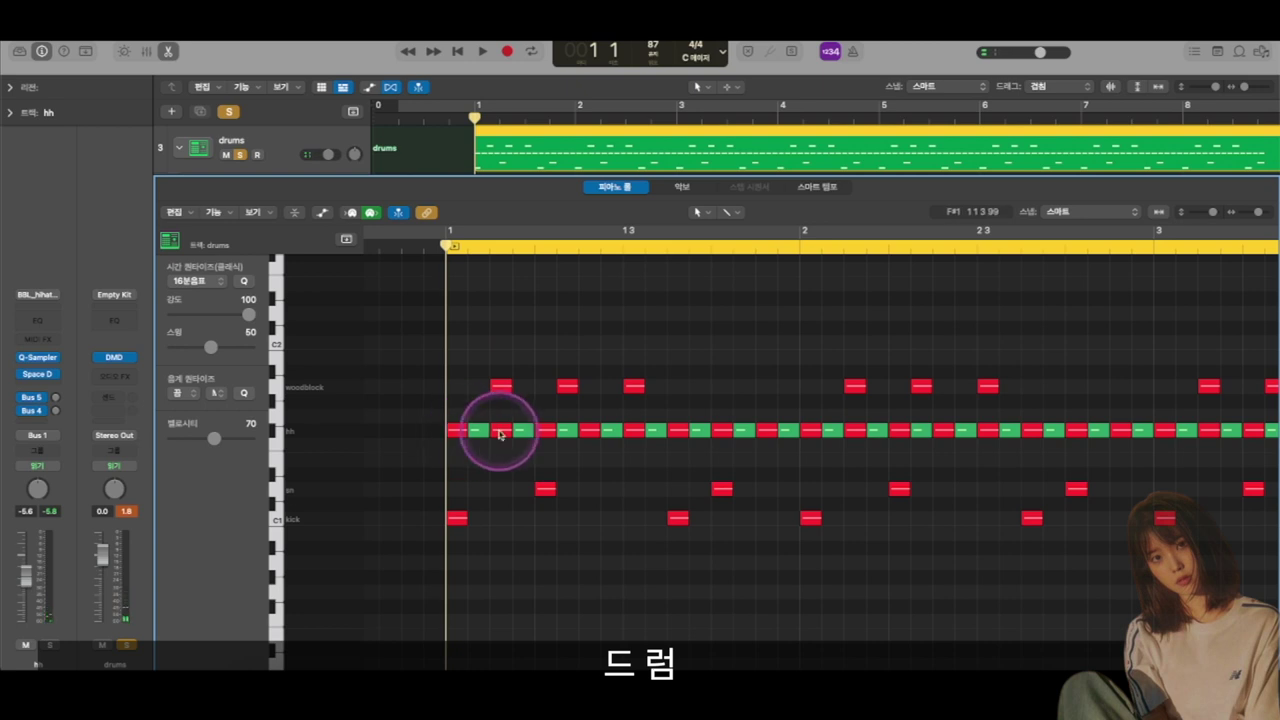
pyautogui.hscroll(-1, 466, 432)
pyautogui.scroll(-1, 466, 432)
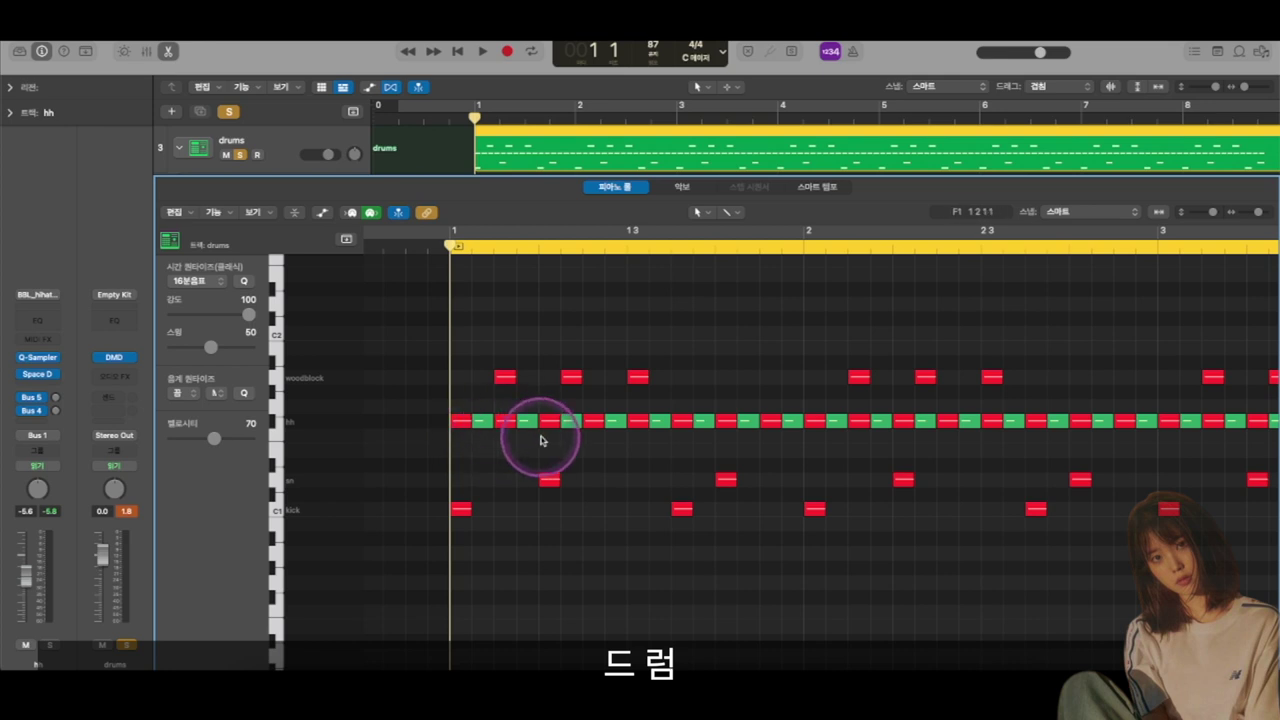
pyautogui.scroll(-3, 572, 442)
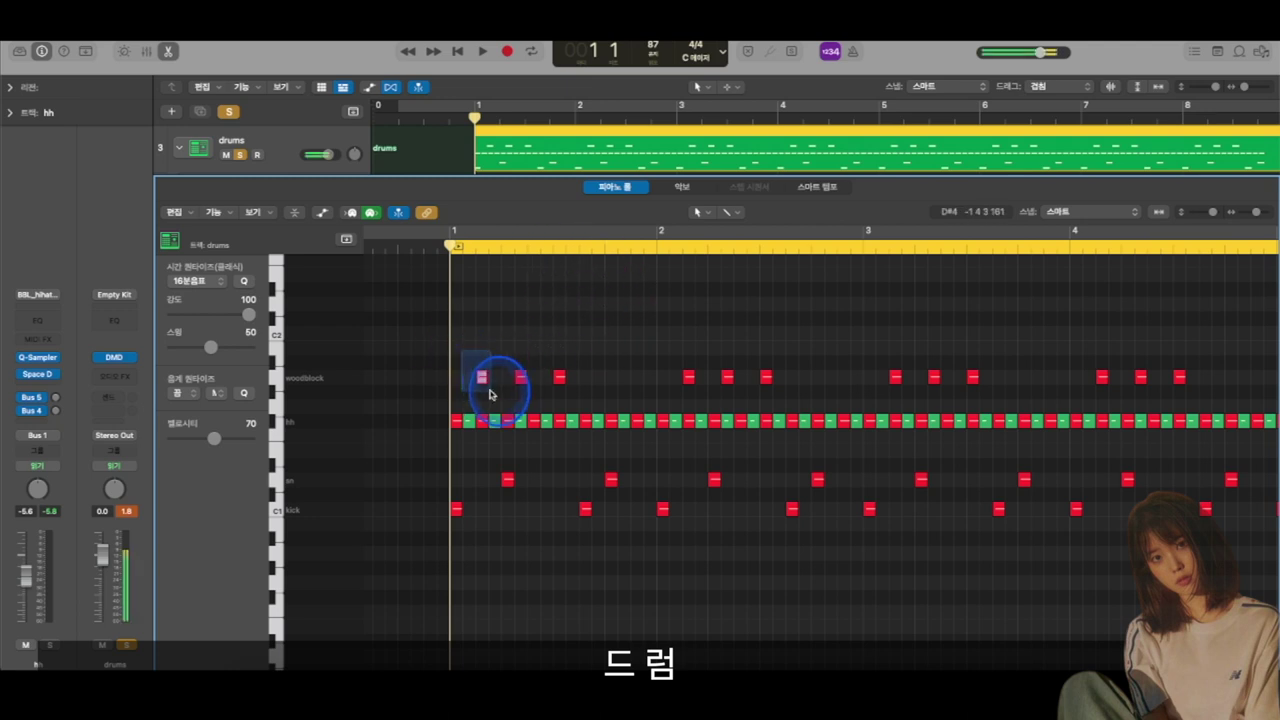
pyautogui.moveTo(530, 398); pyautogui.dragTo(569, 397)
pyautogui.click(610, 311)
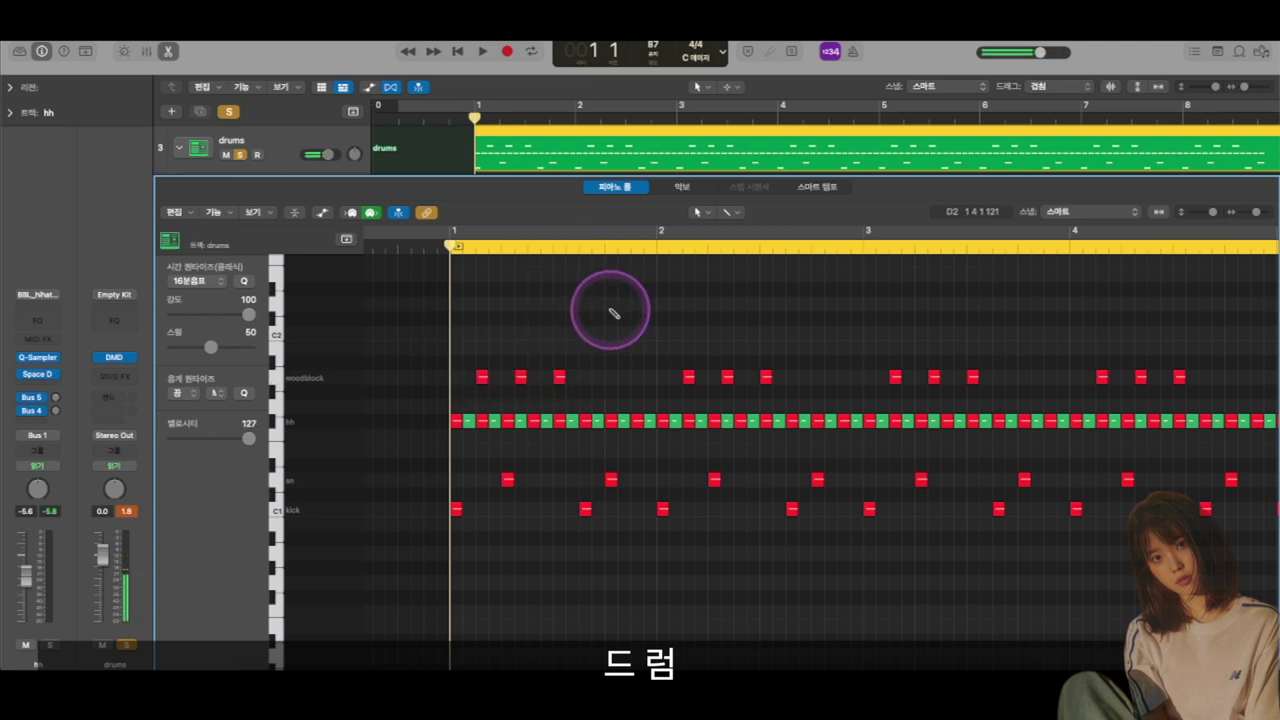
pyautogui.press('super+Left')
pyautogui.hscroll(2, 603, 306)
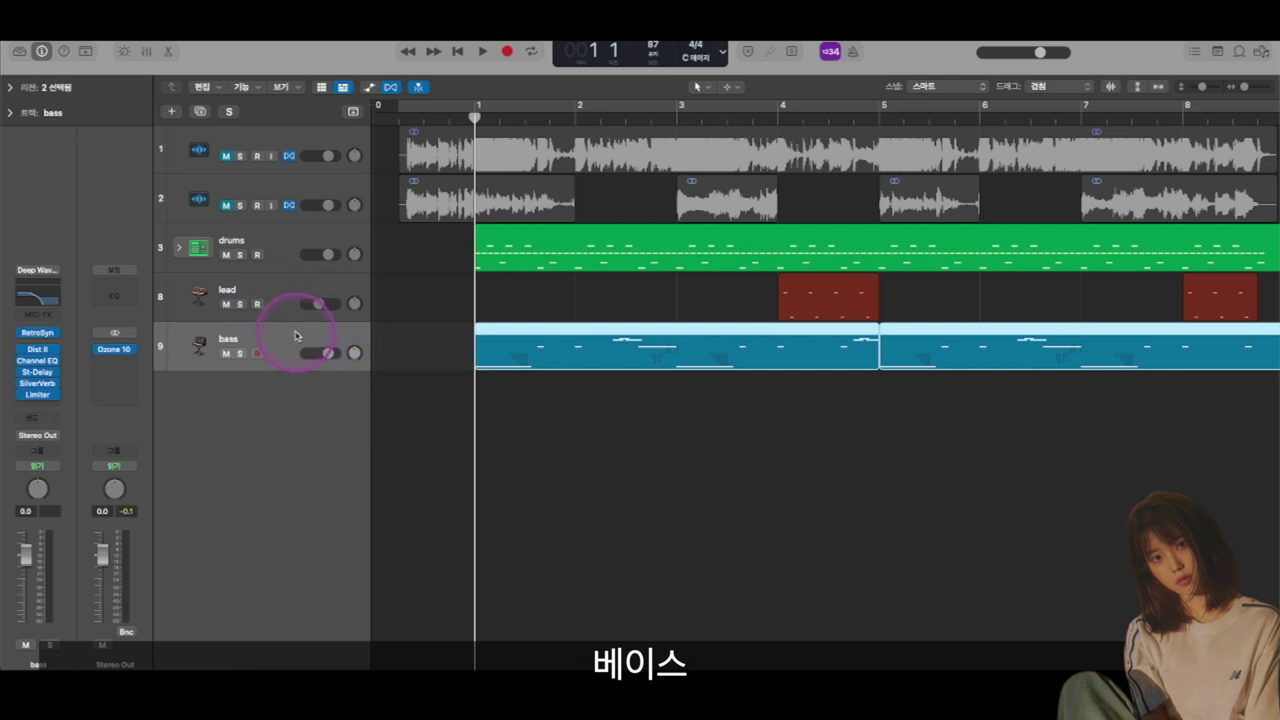
# Move the bass track directly above the drums track and enlarge the track height
pyautogui.moveTo(295, 336); pyautogui.dragTo(305, 212)
pyautogui.press('super+Down')
pyautogui.press('super+Down')
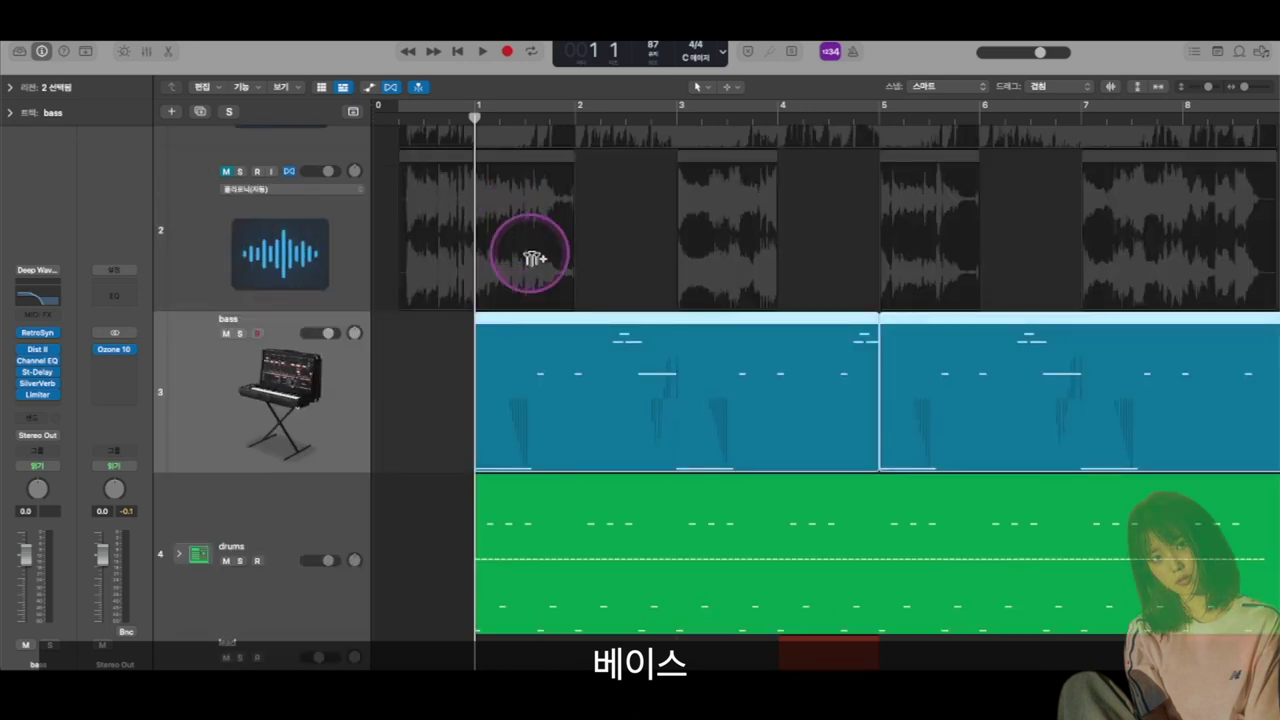
# Browse the Synthesizer Bass patches in the Library around Deep Wave Bass, then close the Library
pyautogui.click(19, 51)
pyautogui.click(58, 308)
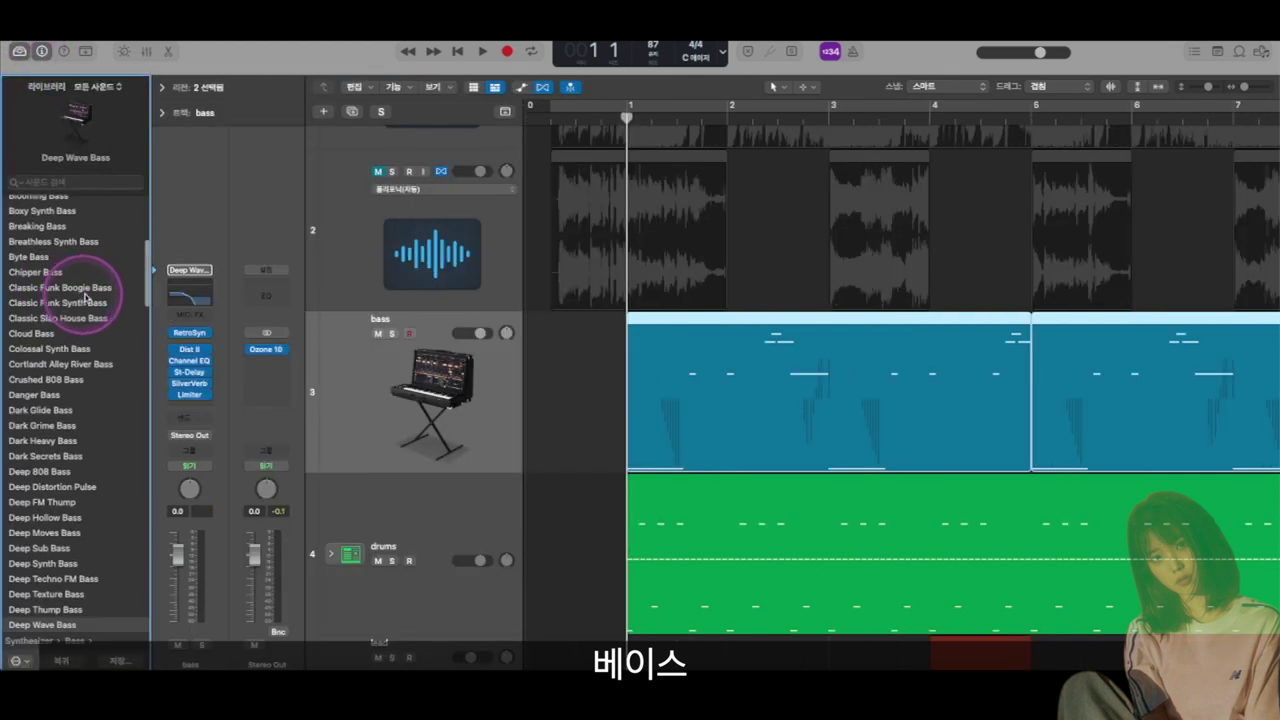
pyautogui.hscroll(-3, 85, 298)
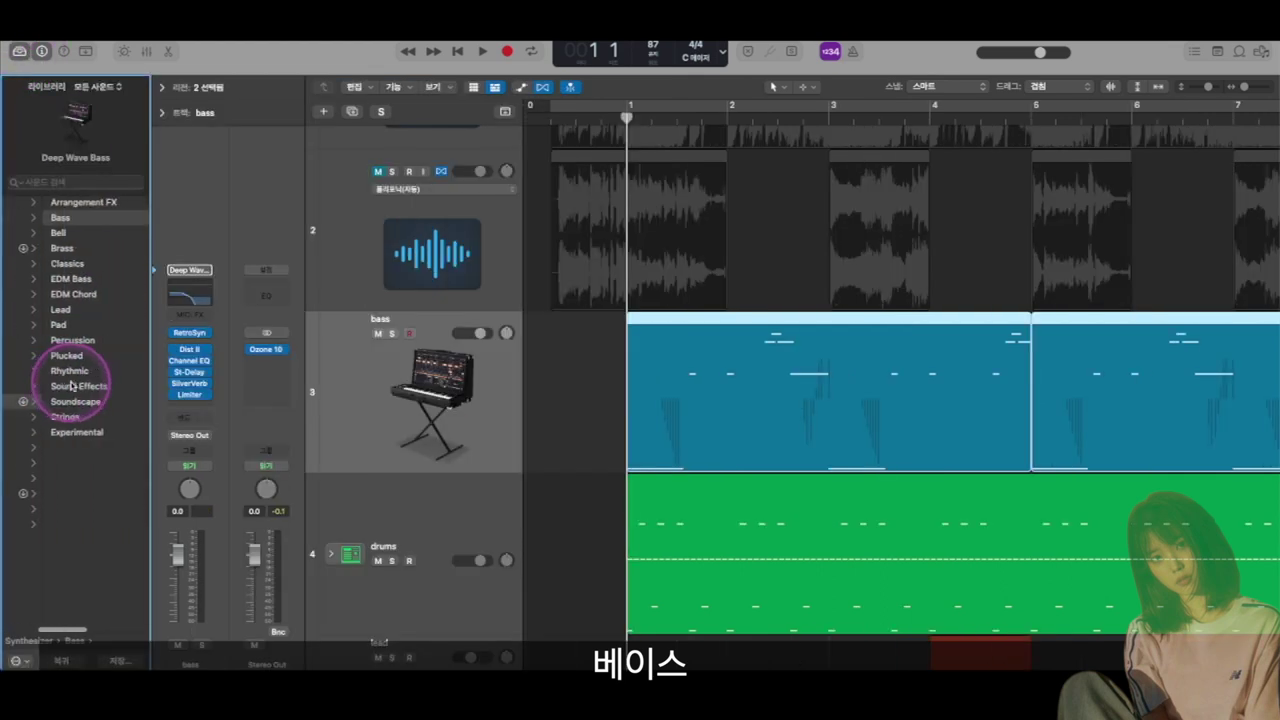
pyautogui.click(66, 217)
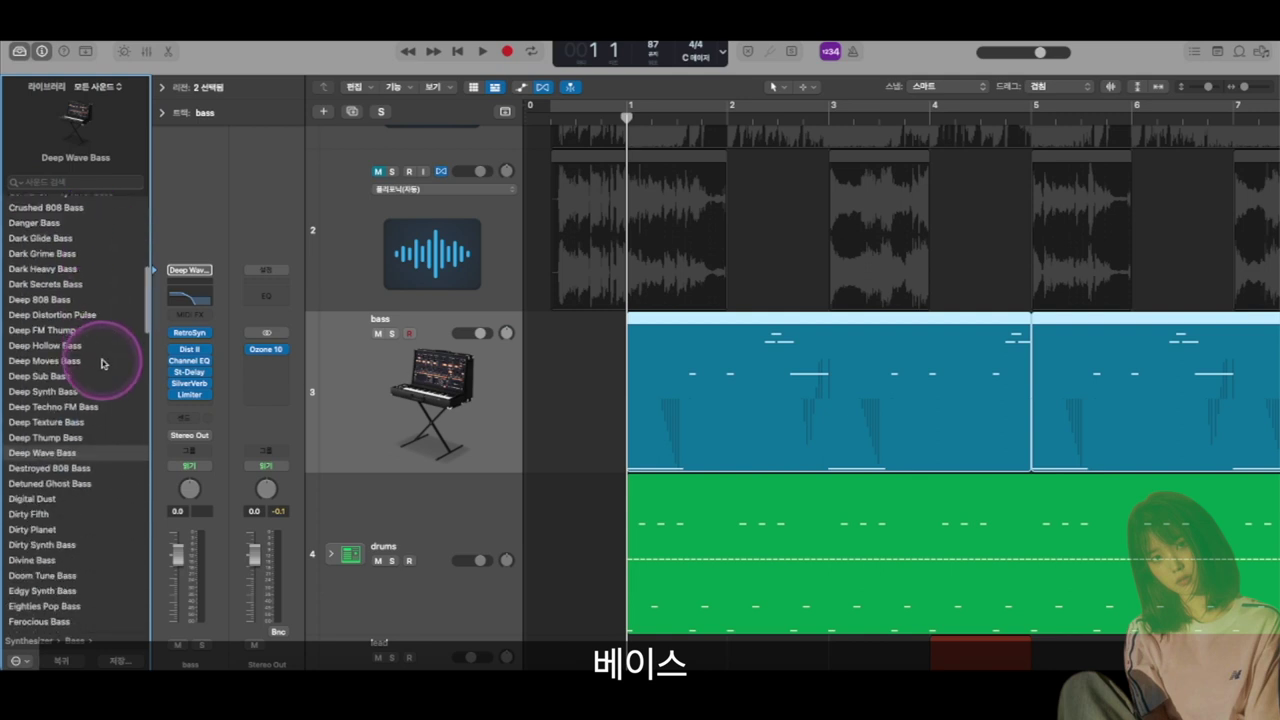
pyautogui.click(20, 50)
pyautogui.click(250, 157)
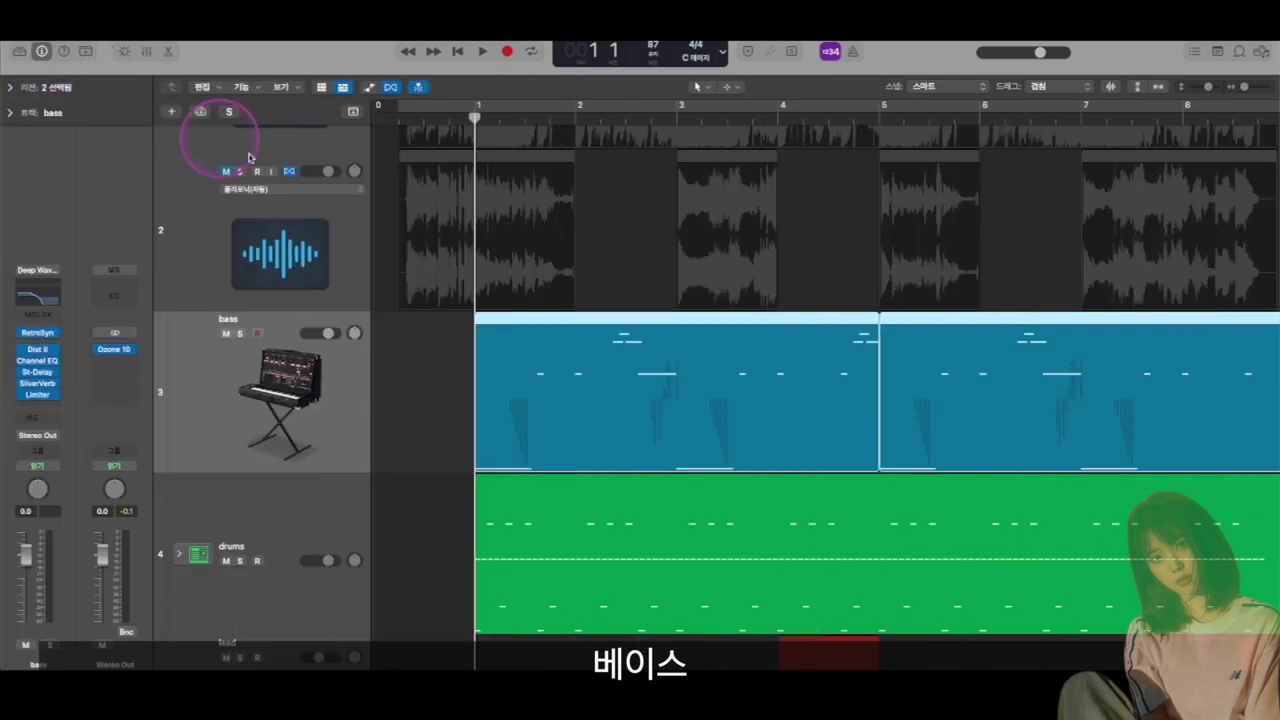
# Inspect the bass track's Channel EQ curve and close the plug-in
pyautogui.click(43, 297)
pyautogui.click(776, 403)
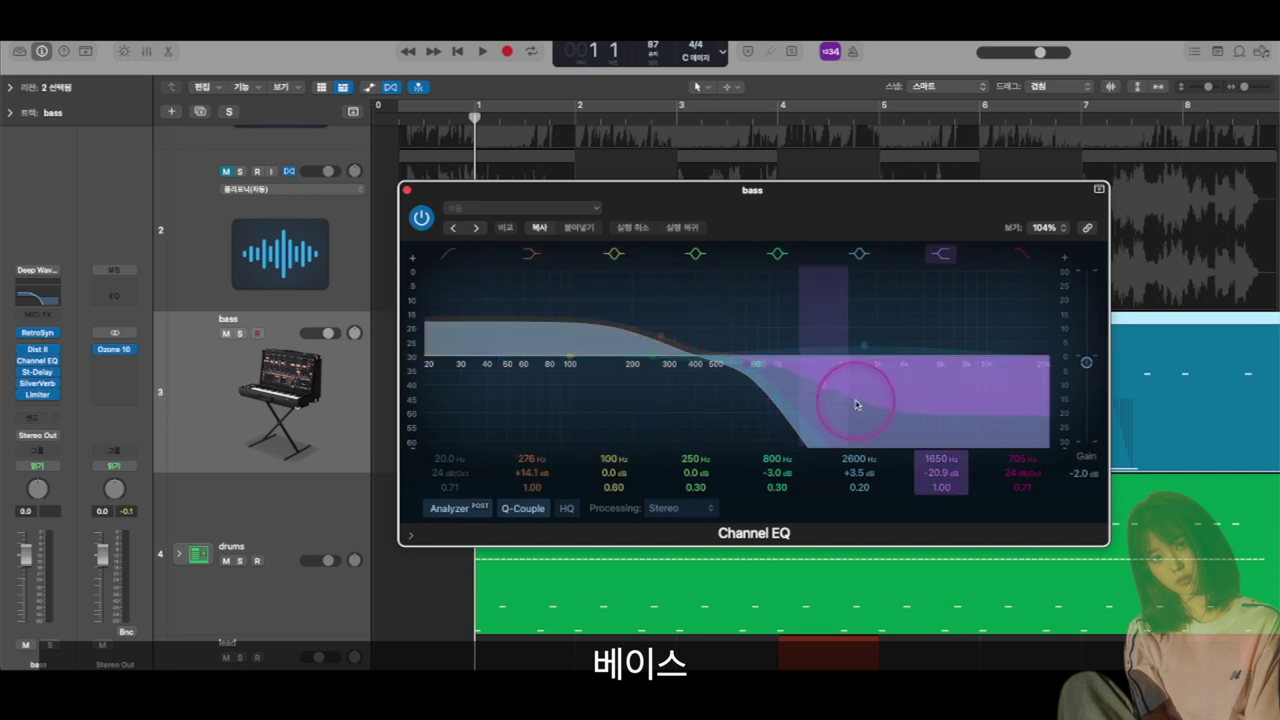
pyautogui.click(408, 191)
pyautogui.click(443, 351)
# Open the bass regions in the Piano Roll, solo the bass track and listen to its notes from bar 1
pyautogui.doubleClick(586, 380)
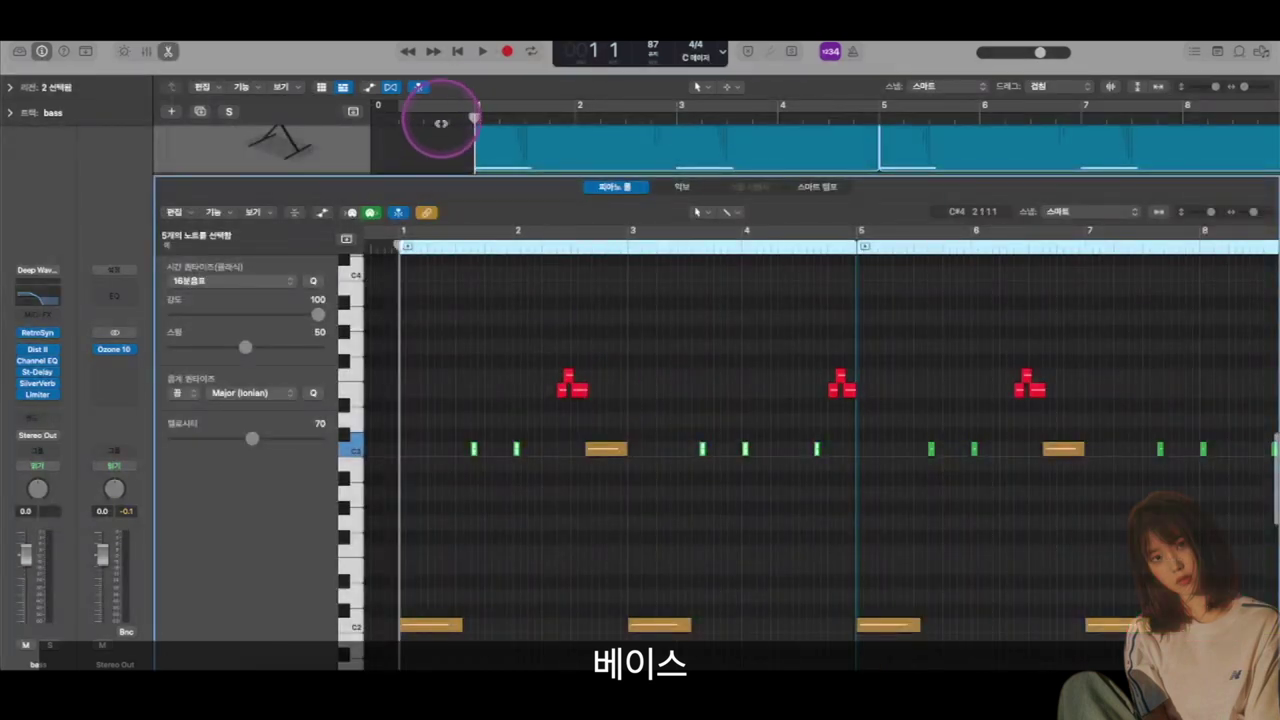
pyautogui.scroll(-5, 440, 134)
pyautogui.press('s')
pyautogui.press('space')
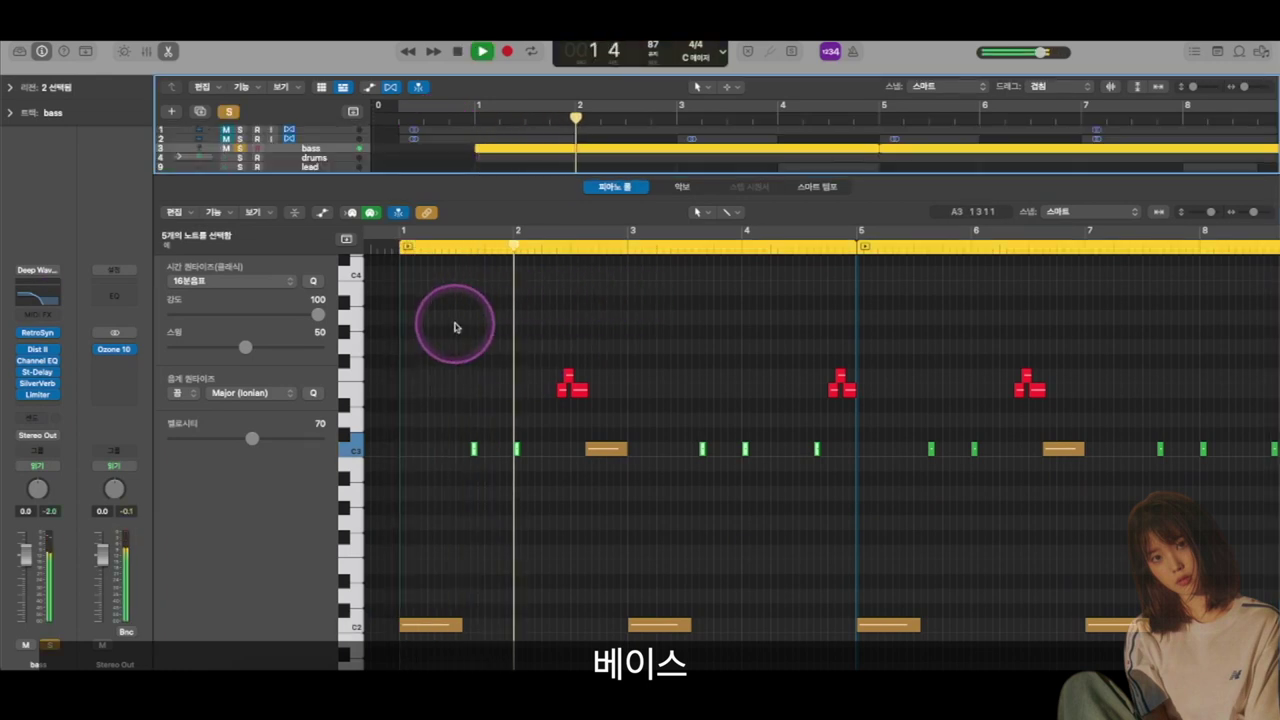
pyautogui.scroll(-3, 460, 330)
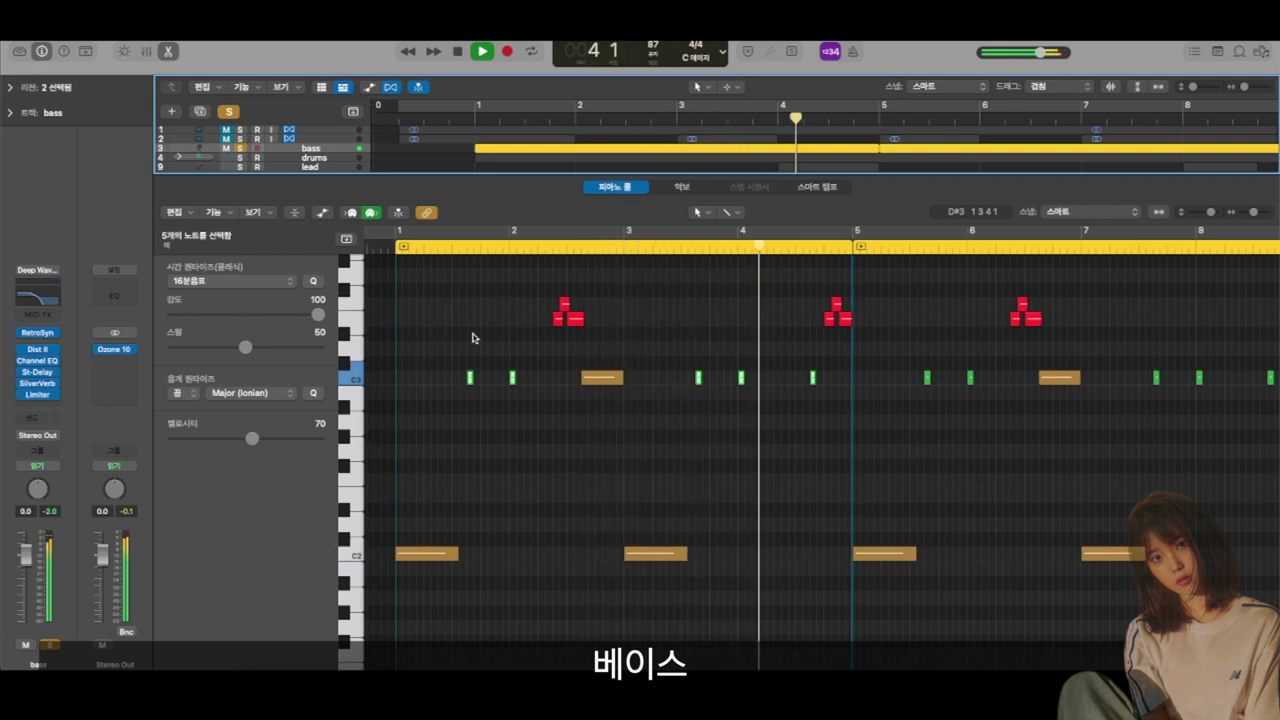
pyautogui.scroll(3, 474, 335)
pyautogui.hscroll(-3, 485, 335)
pyautogui.hscroll(1, 485, 335)
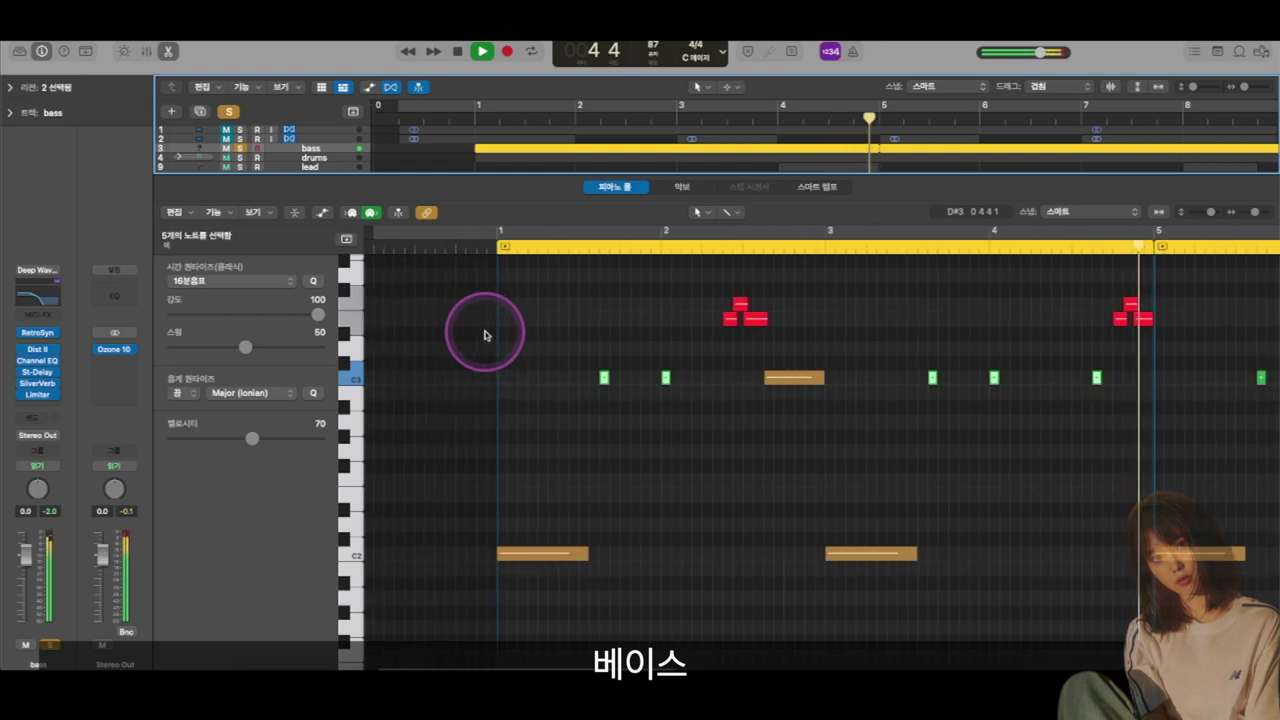
pyautogui.hscroll(1, 484, 335)
pyautogui.press('space')
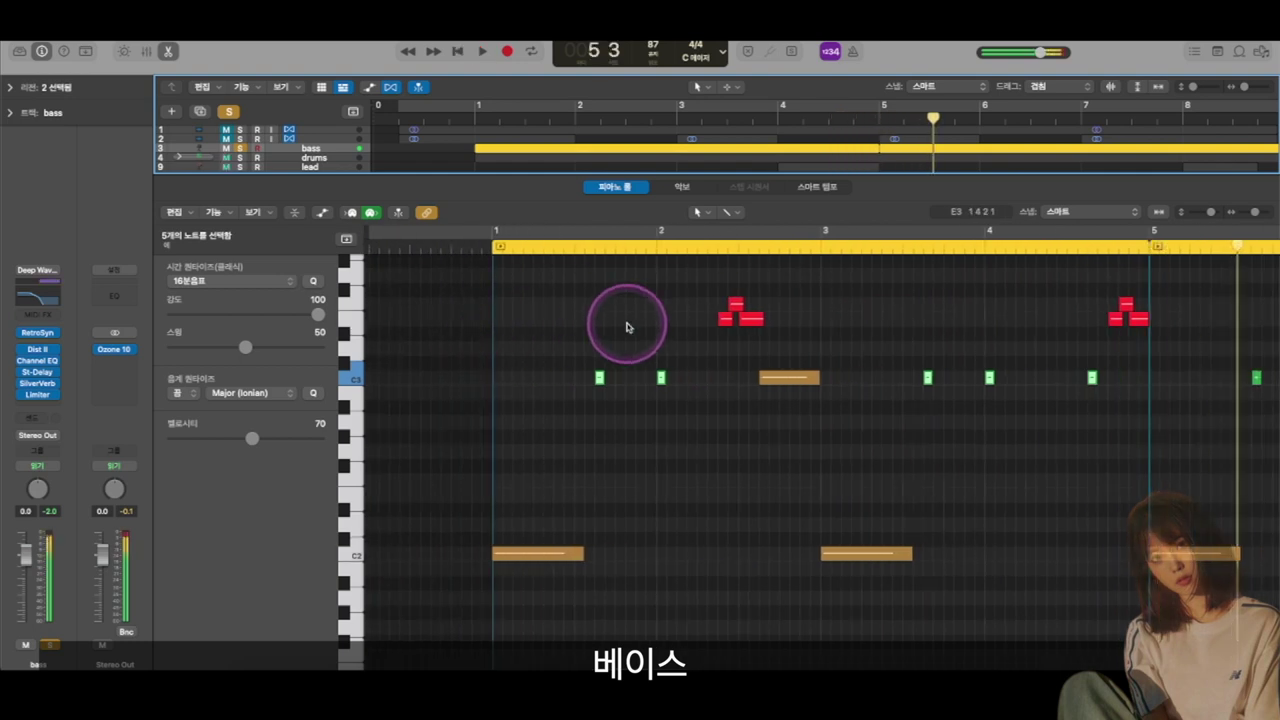
pyautogui.click(671, 343)
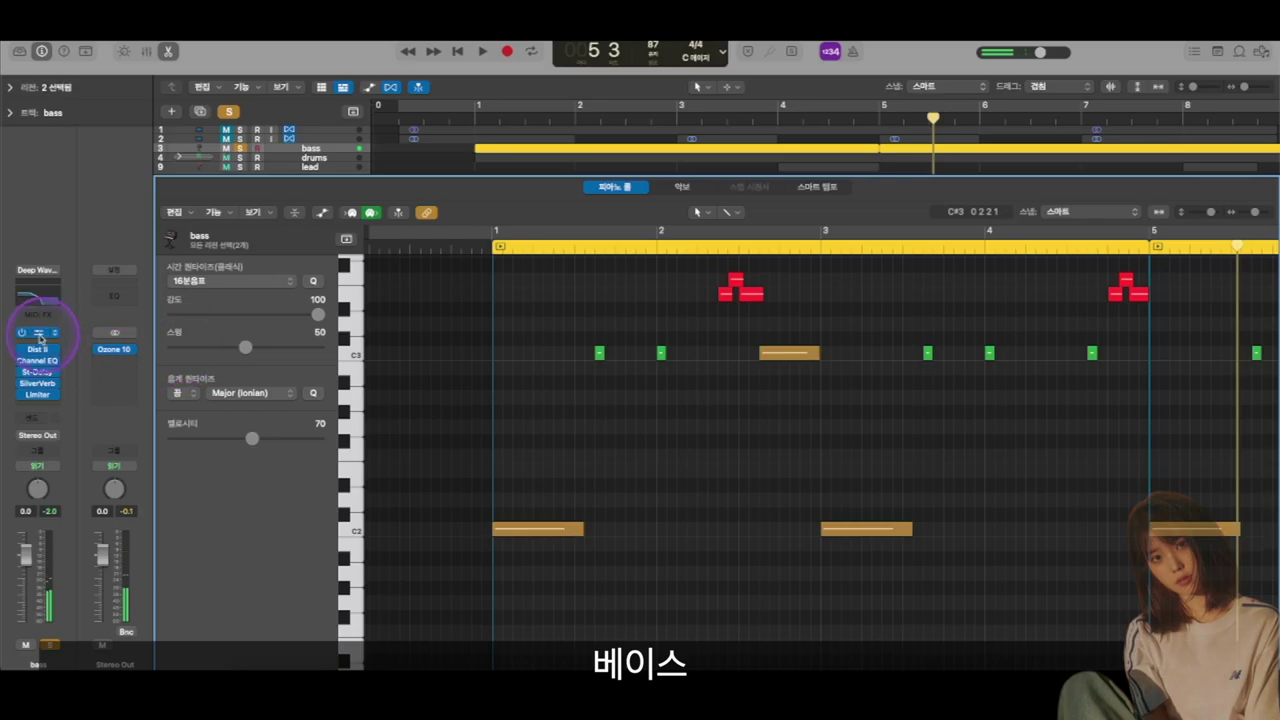
# Inspect the Glide section and the global settings of the bass track's Retro Synth, then close it
pyautogui.click(40, 337)
pyautogui.moveTo(719, 243); pyautogui.dragTo(651, 120)
pyautogui.click(402, 427)
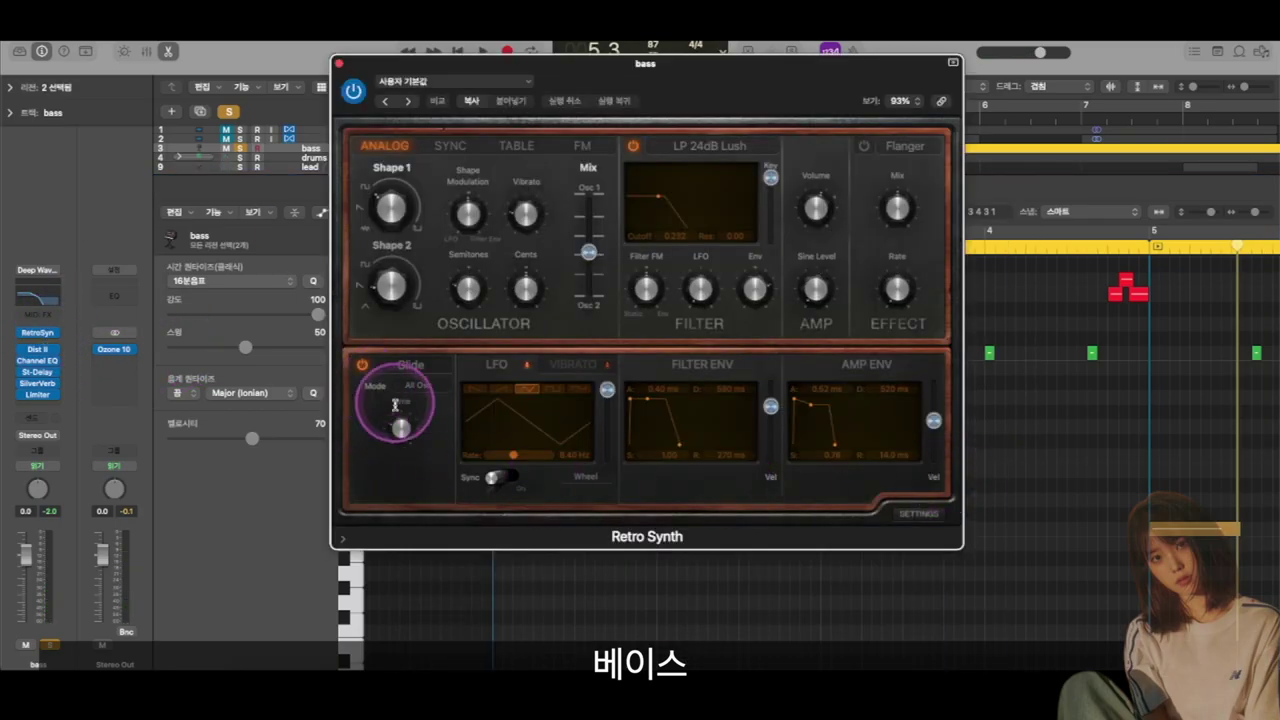
pyautogui.click(918, 516)
pyautogui.click(443, 414)
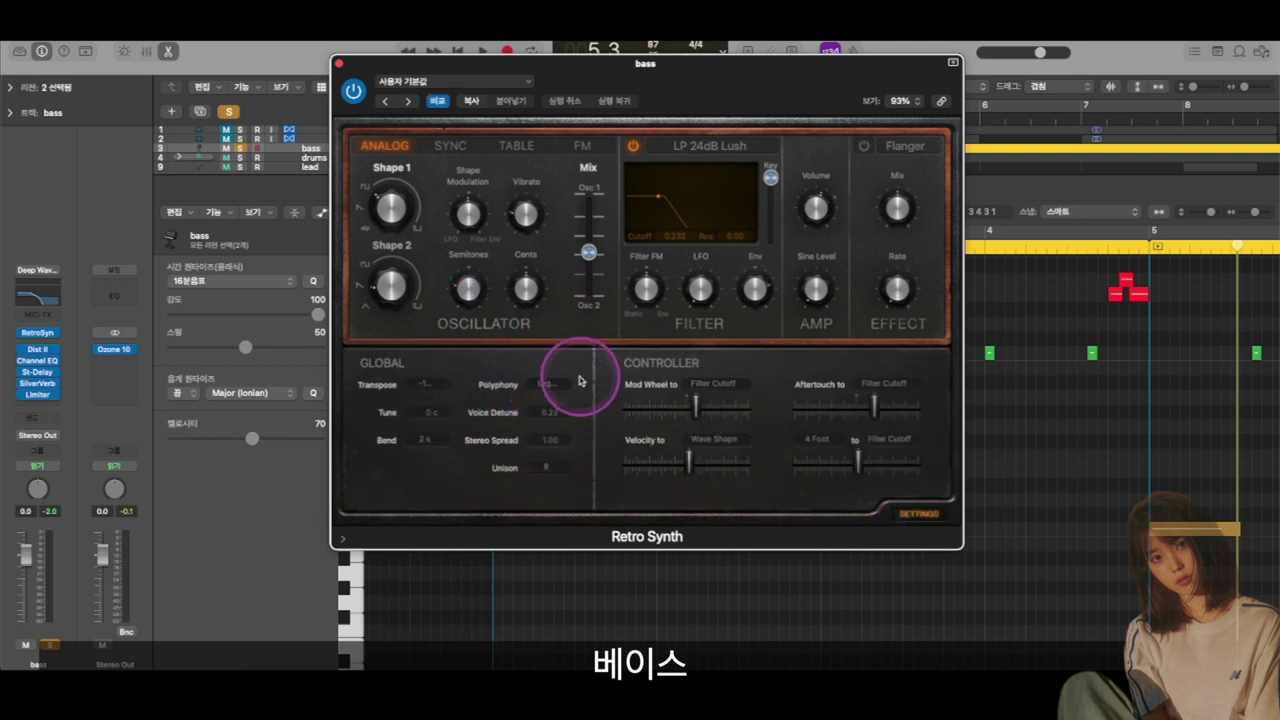
pyautogui.click(339, 64)
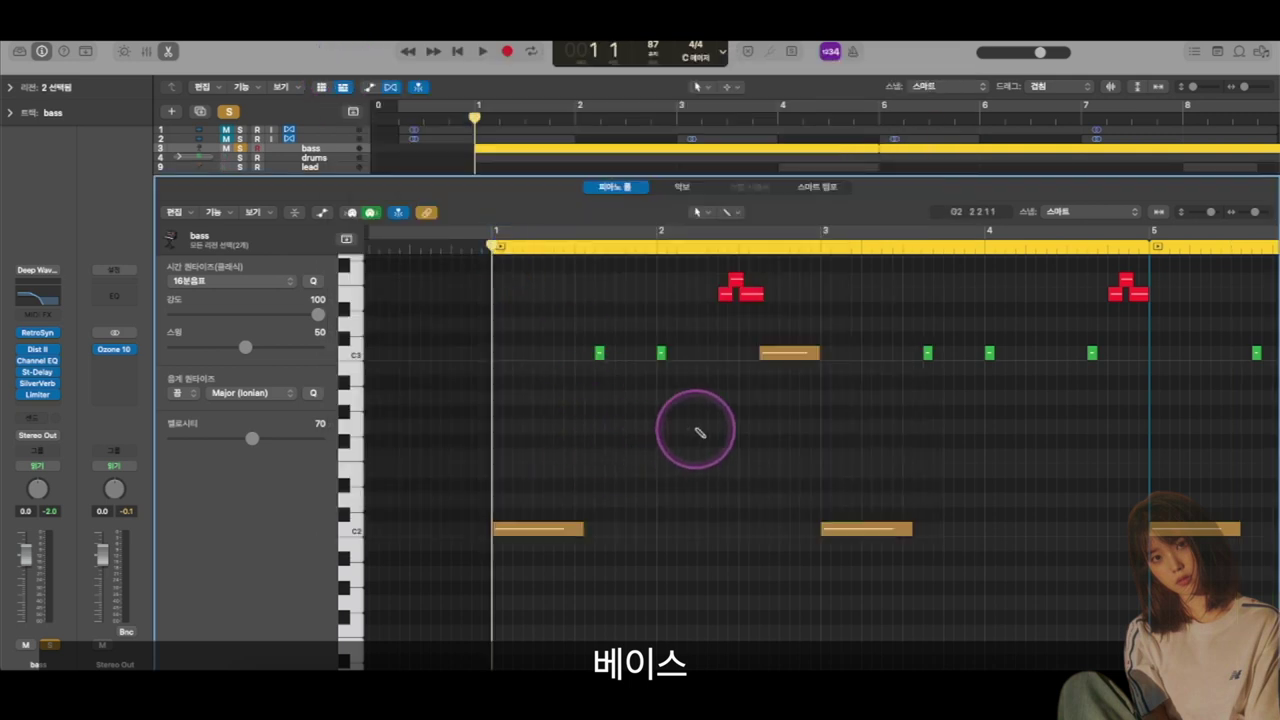
# Show the pitch bend automation lane beneath the bass notes in the Piano Roll
pyautogui.scroll(-3, 697, 433)
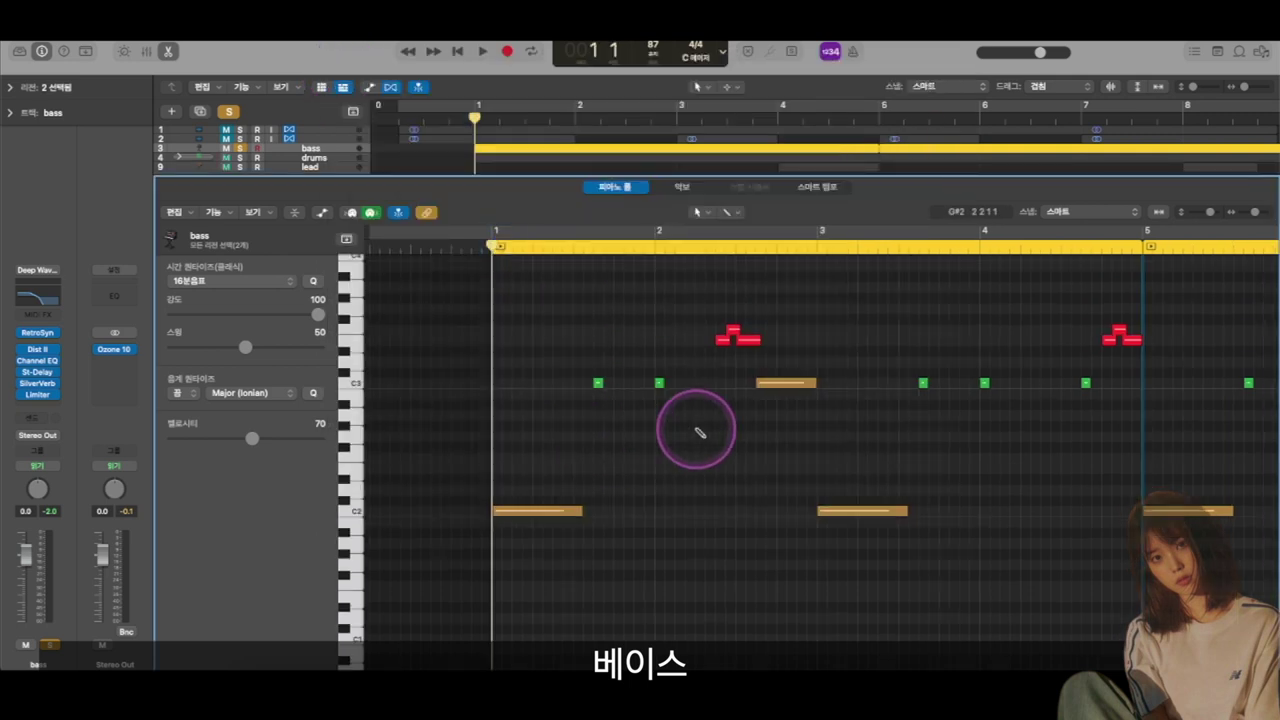
pyautogui.scroll(-3, 697, 437)
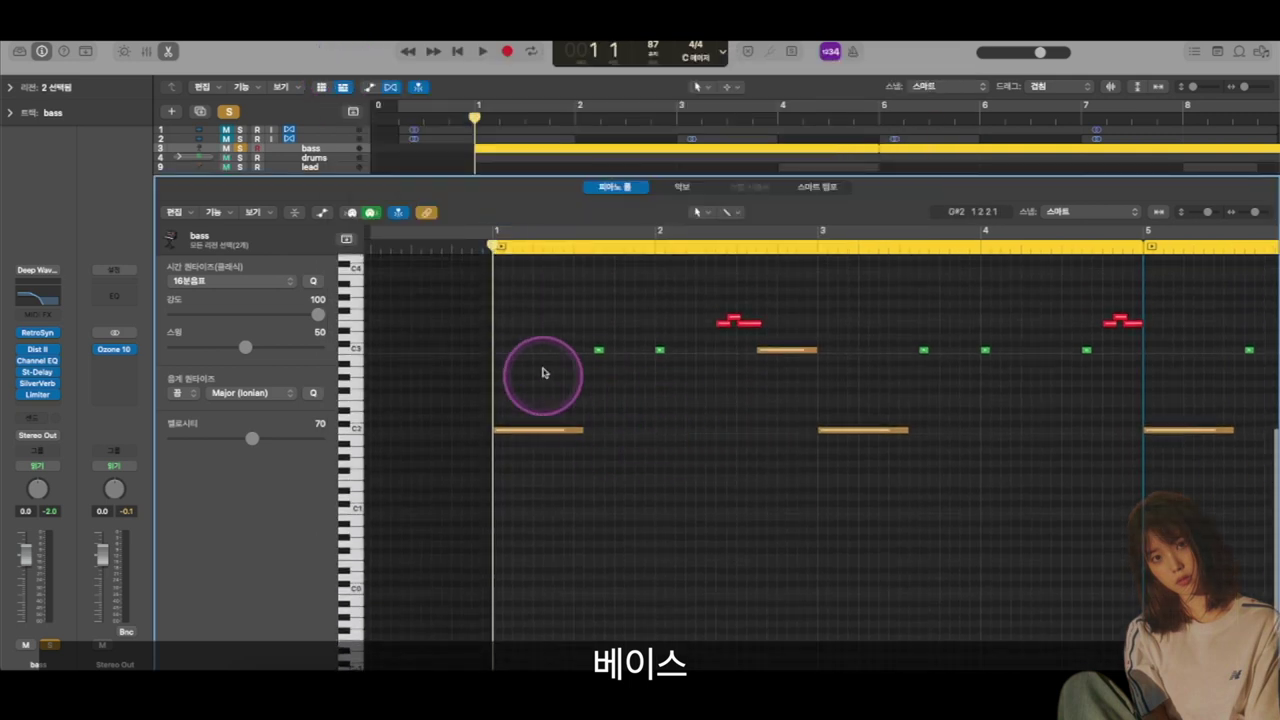
pyautogui.click(321, 216)
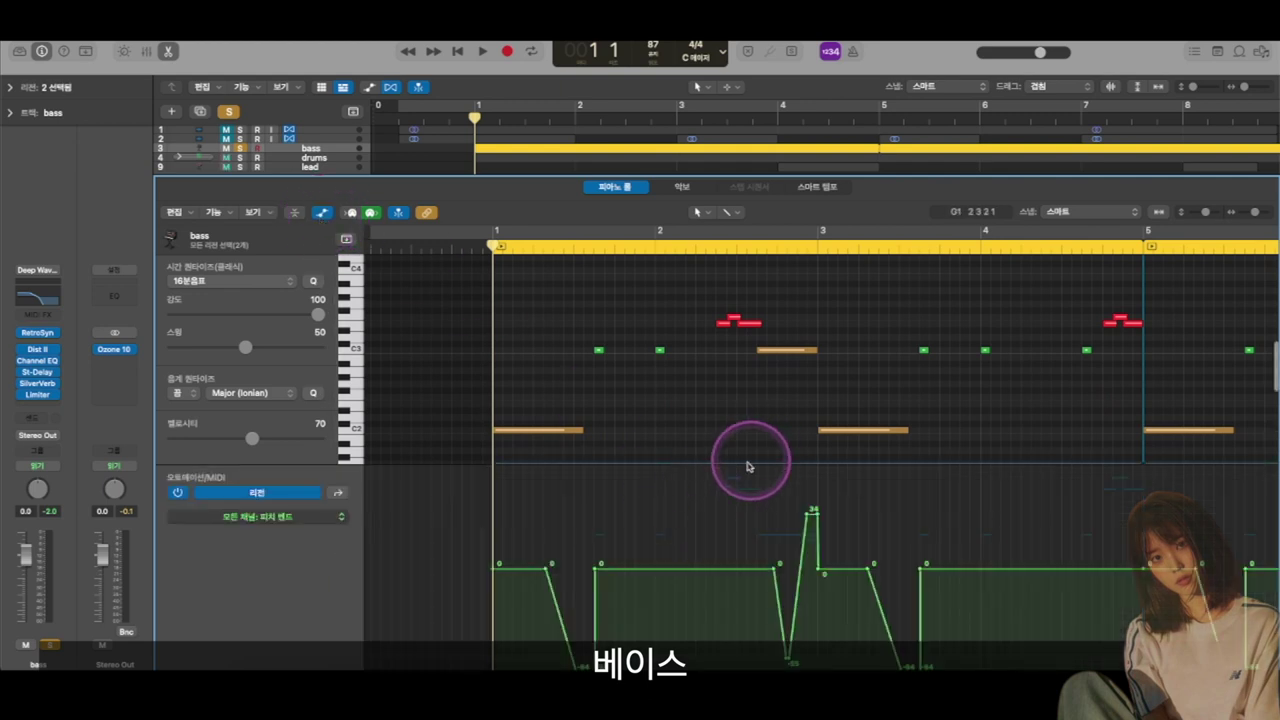
pyautogui.scroll(-2, 720, 479)
pyautogui.scroll(-1, 720, 479)
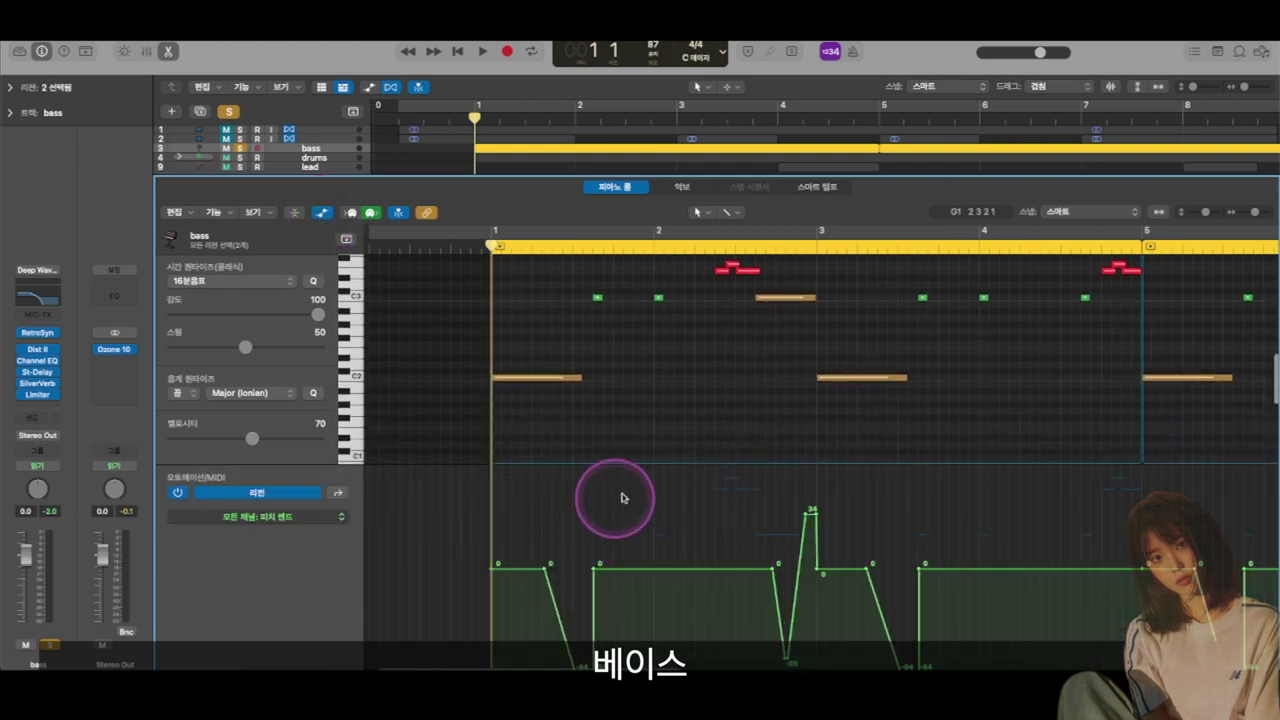
# Play the soloed bass from bar 1 to bar 5 and compare its notes with the pitch bend curve in the Piano Roll
pyautogui.press('space')
pyautogui.scroll(2, 493, 413)
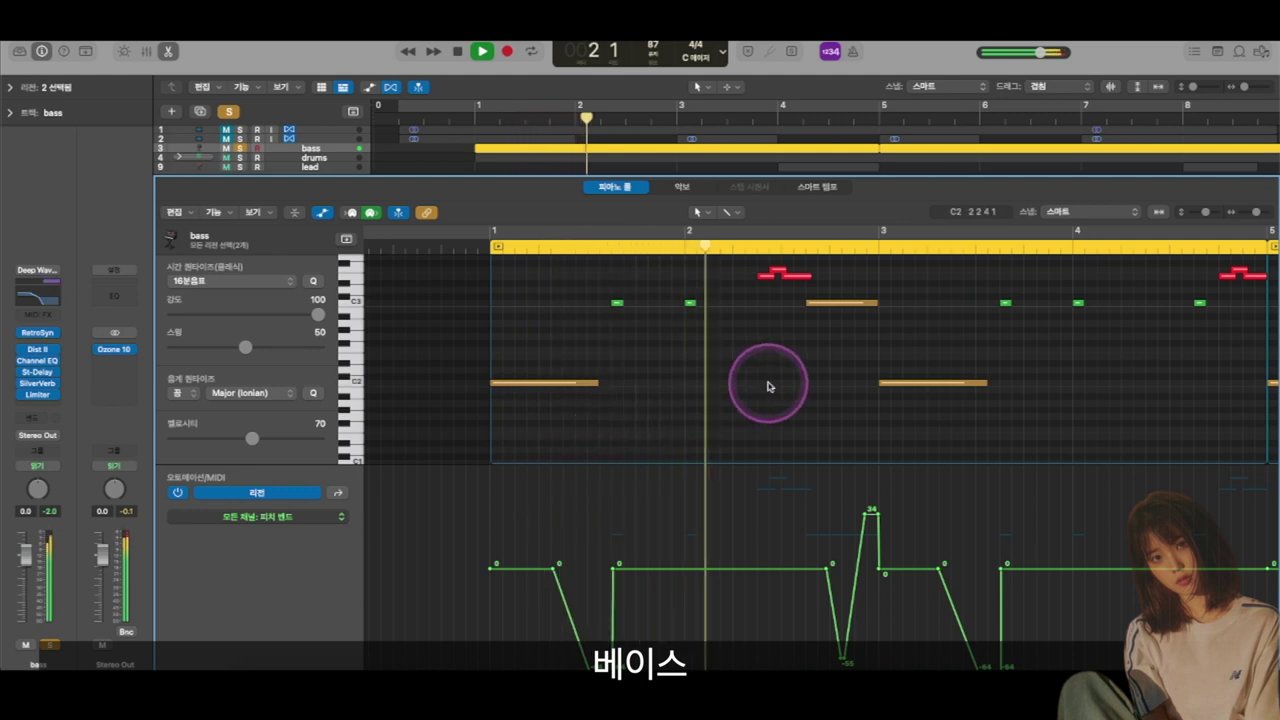
pyautogui.scroll(2, 766, 376)
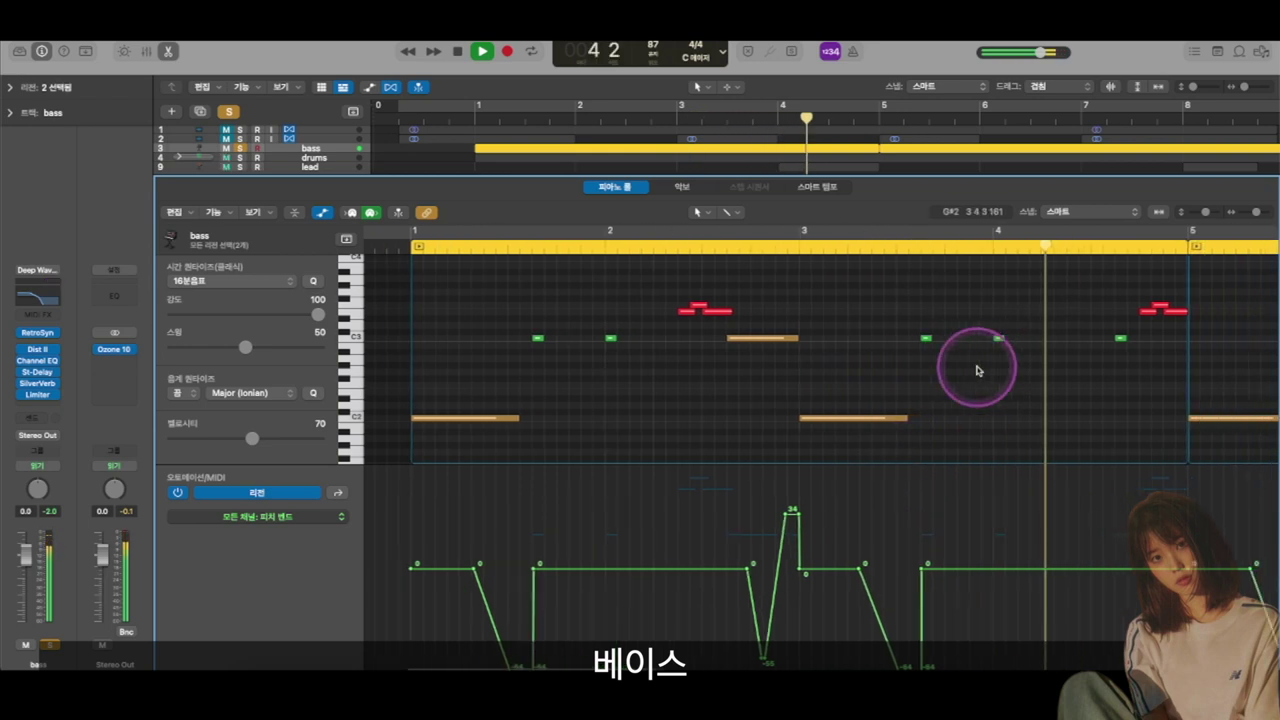
pyautogui.press('space')
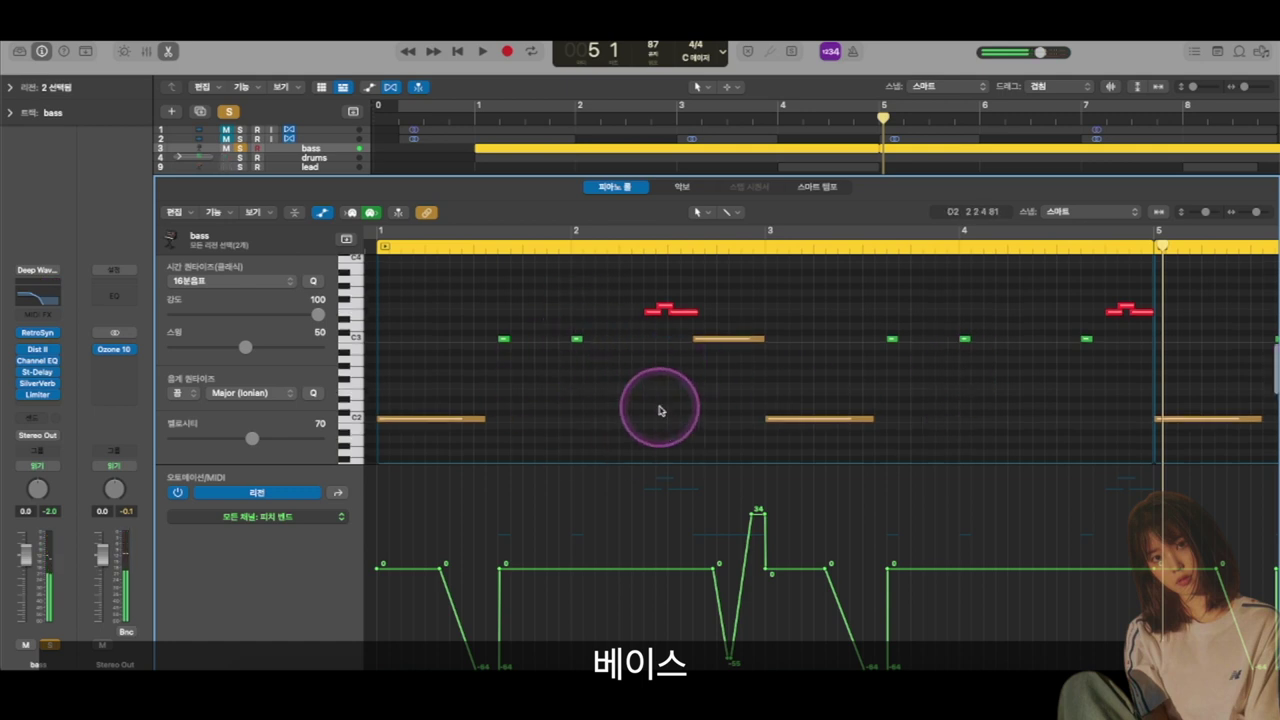
pyautogui.click(595, 391)
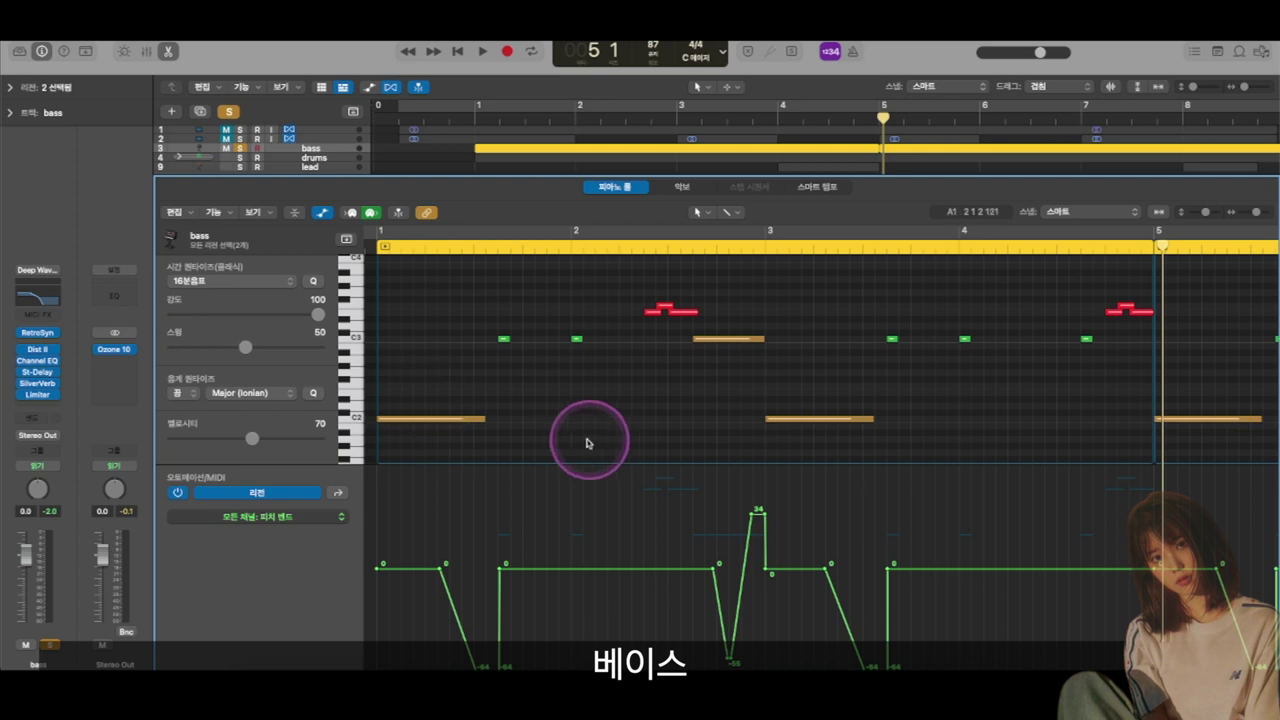
pyautogui.hscroll(-3, 440, 421)
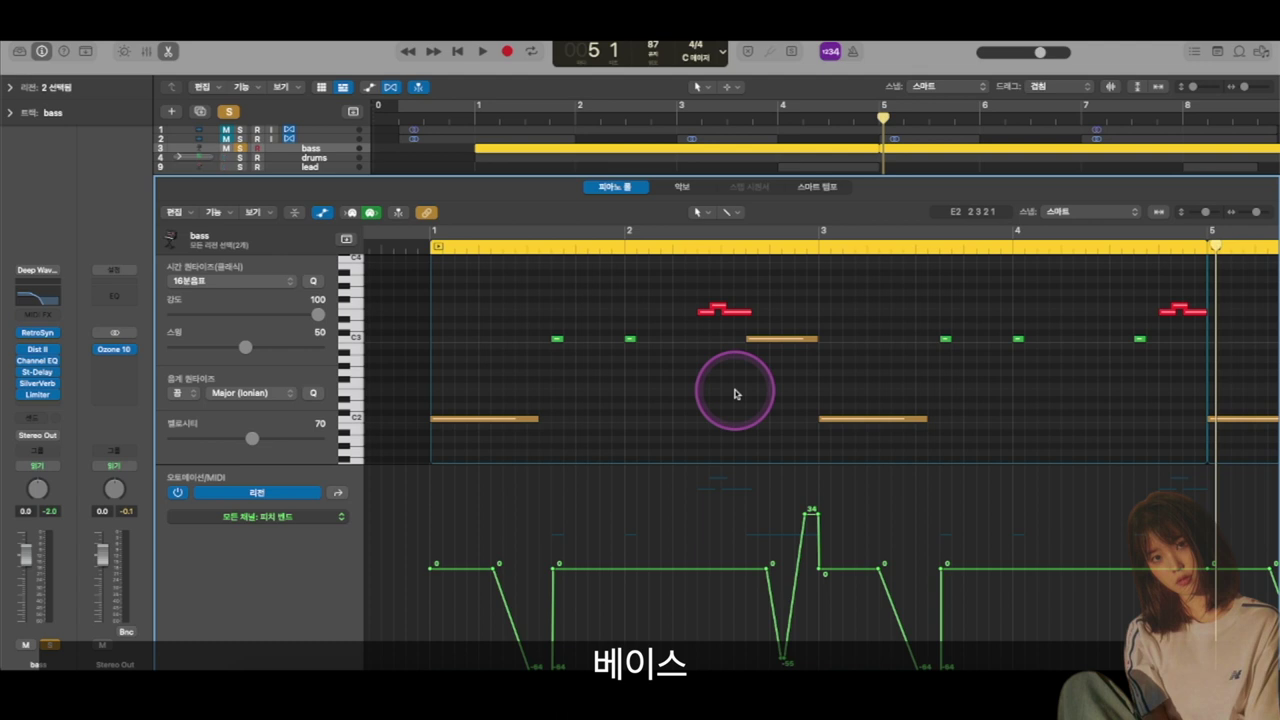
# Close the Piano Roll and turn off solo on the bass track
pyautogui.press('a')
pyautogui.press('super+Left')
pyautogui.press('super+Left')
pyautogui.scroll(3, 734, 394)
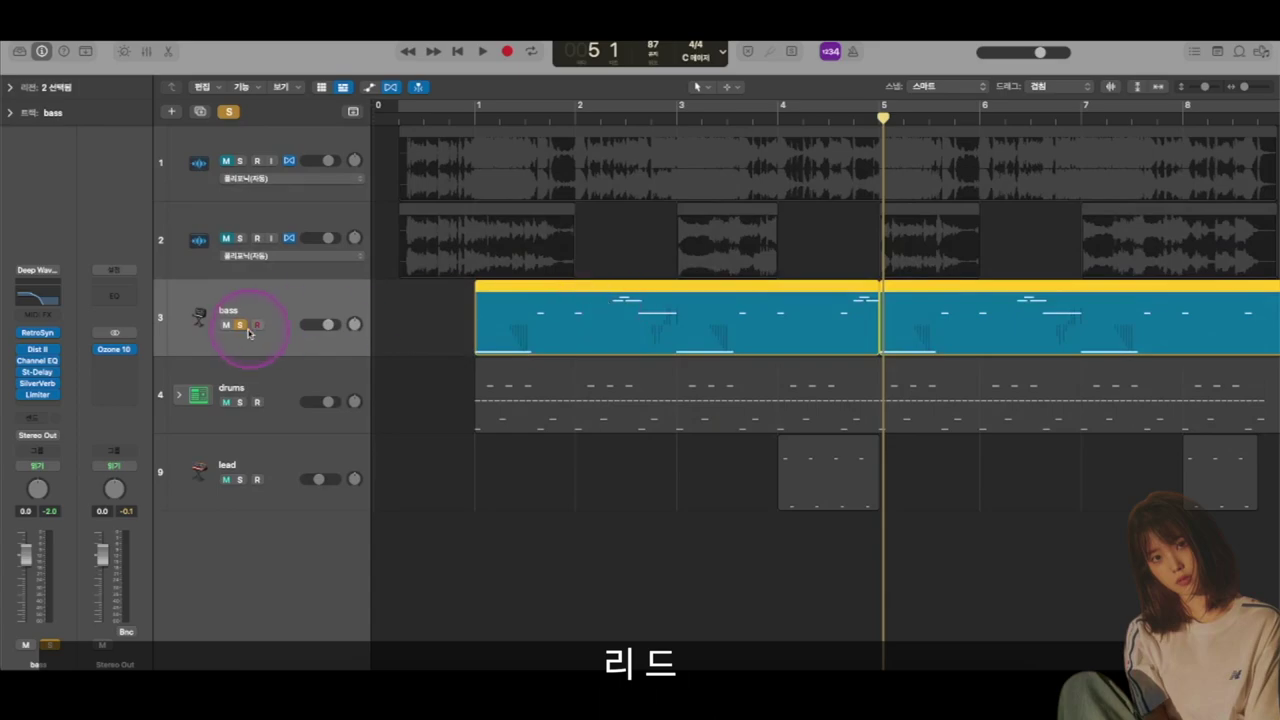
pyautogui.click(240, 326)
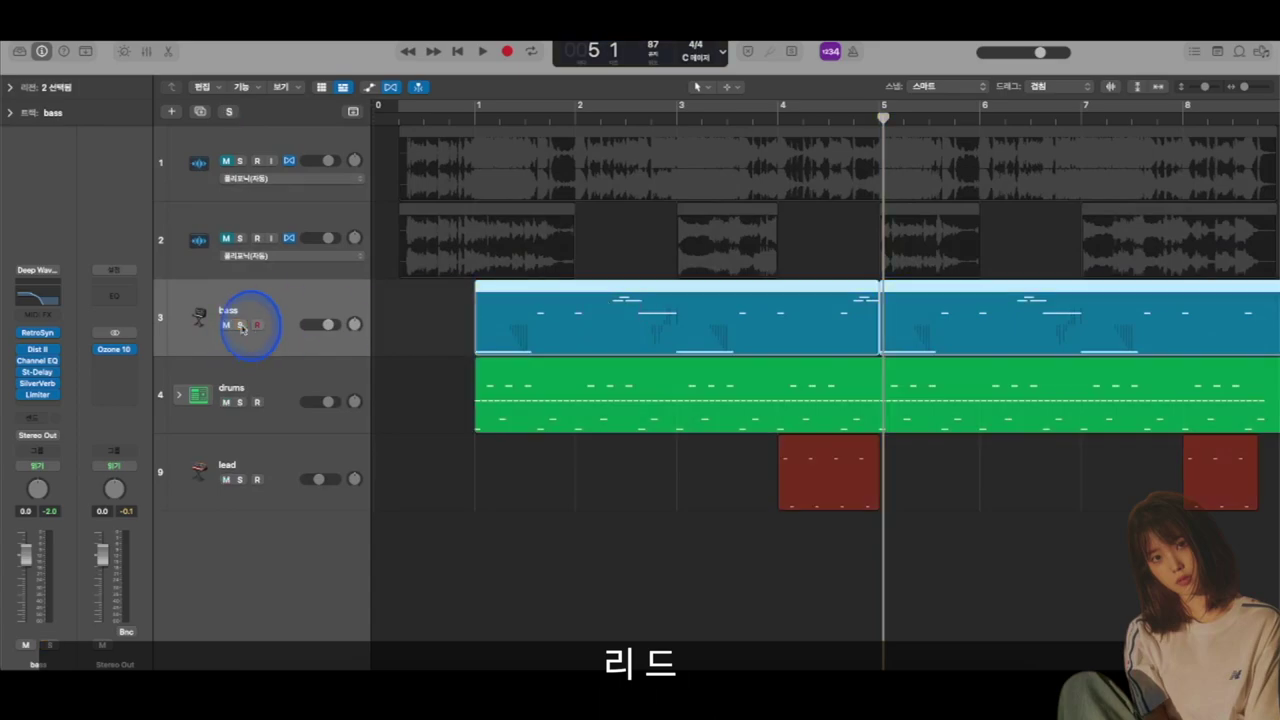
# Move the lead track directly above the bass track and solo it
pyautogui.moveTo(271, 468); pyautogui.dragTo(288, 275)
pyautogui.click(605, 304)
pyautogui.click(776, 118)
pyautogui.click(239, 325)
# Open the lead regions in the Piano Roll and listen to the notes from bar 4
pyautogui.press('p')
pyautogui.press('space')
pyautogui.scroll(5, 891, 383)
pyautogui.hscroll(3, 889, 386)
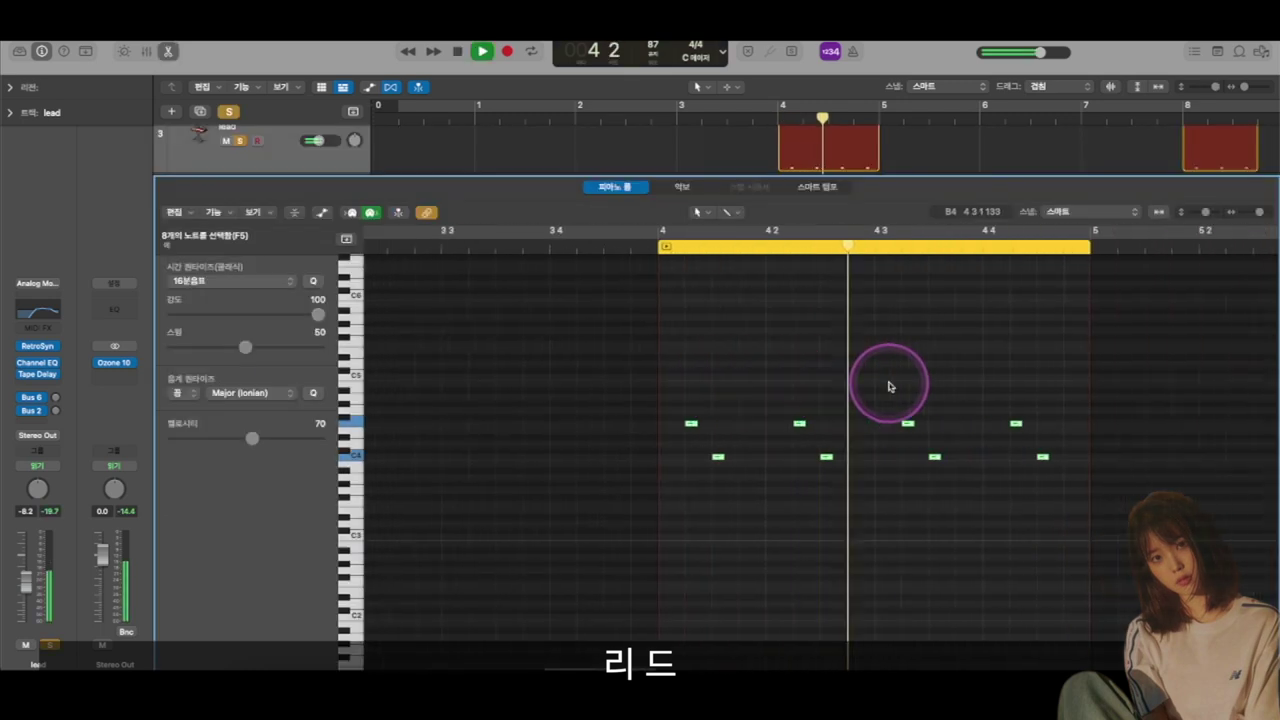
pyautogui.click(711, 322)
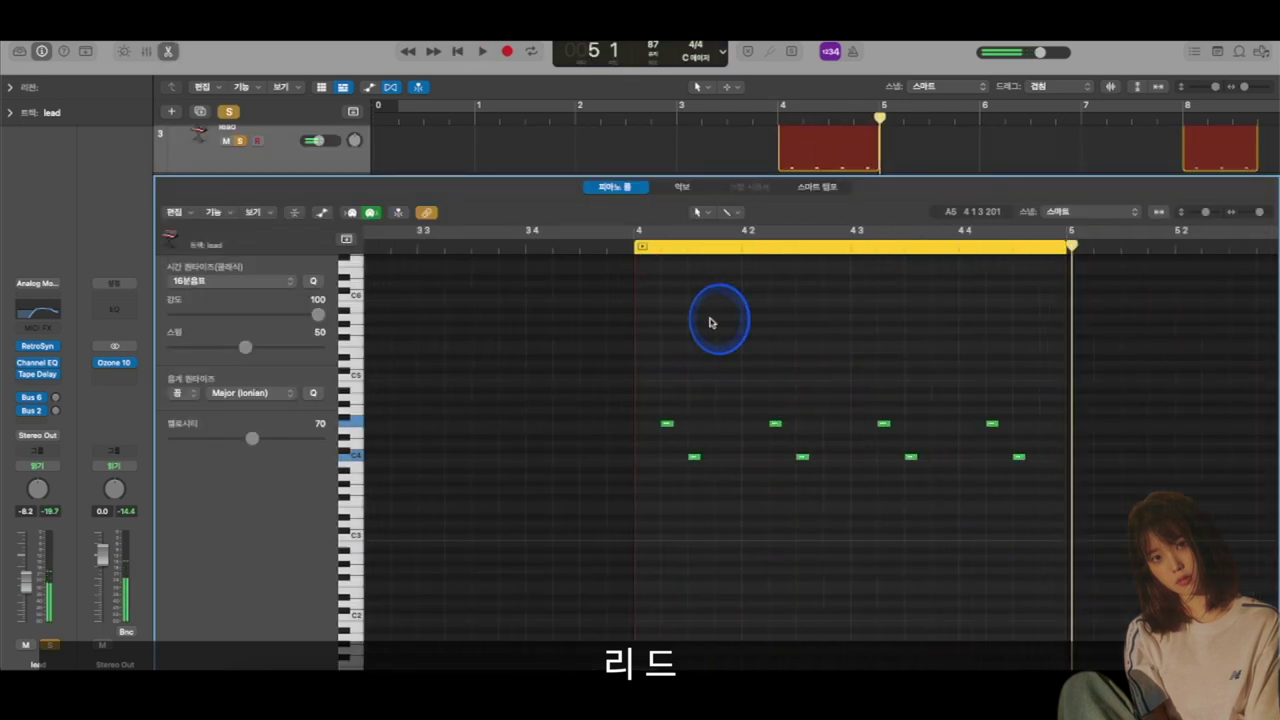
# Look up the lead track's patch under Synthesizer > Lead in the Library, then close the Library
pyautogui.click(20, 51)
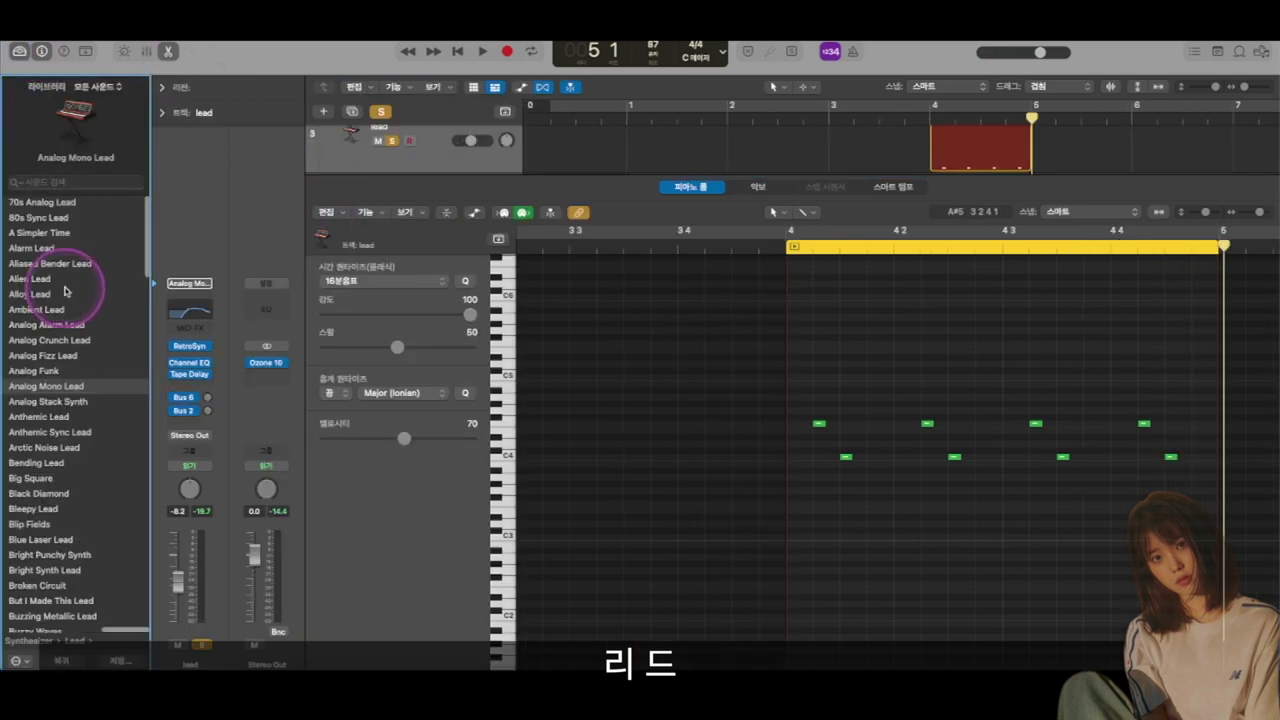
pyautogui.hscroll(-3, 65, 291)
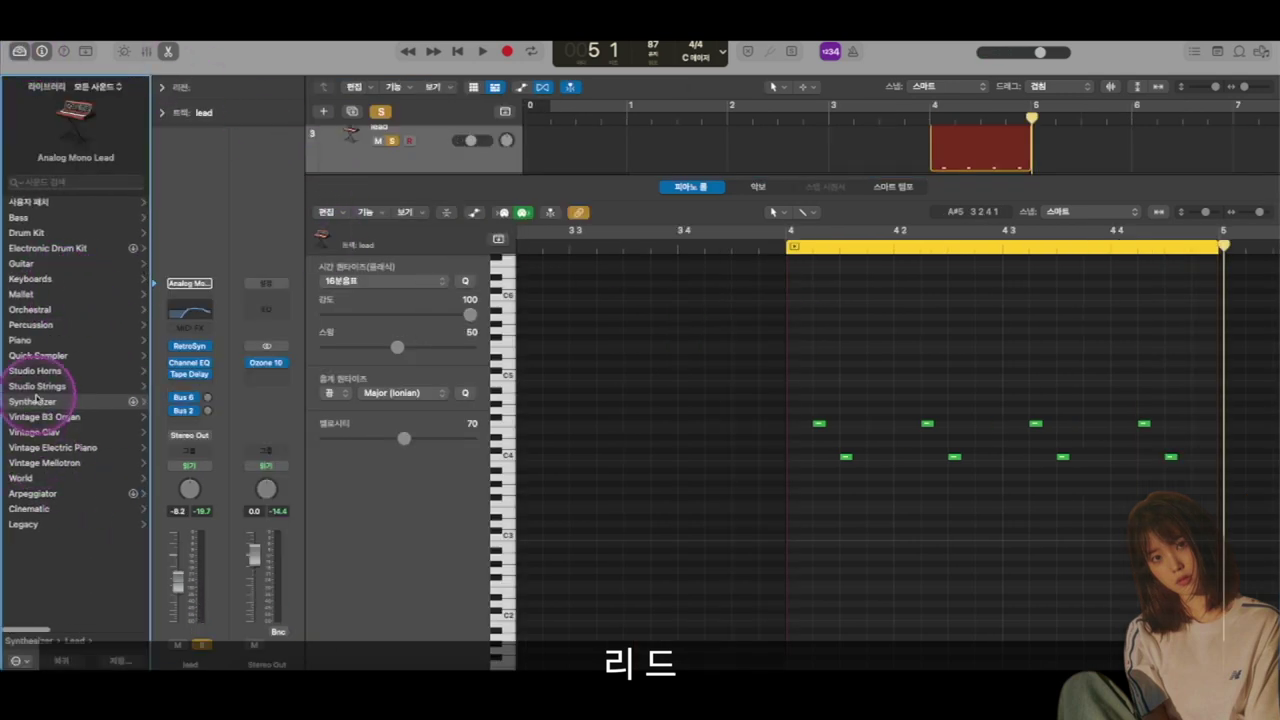
pyautogui.hscroll(3, 38, 398)
pyautogui.hscroll(-2, 40, 393)
pyautogui.click(50, 310)
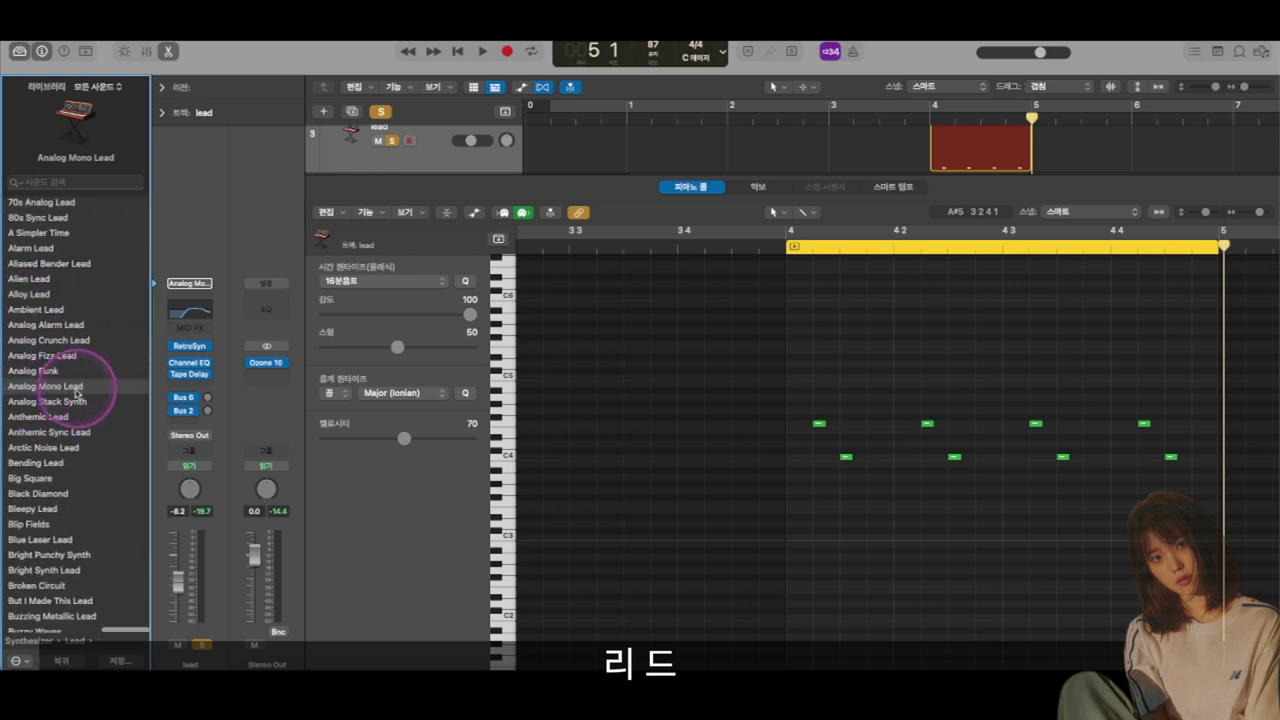
pyautogui.click(20, 51)
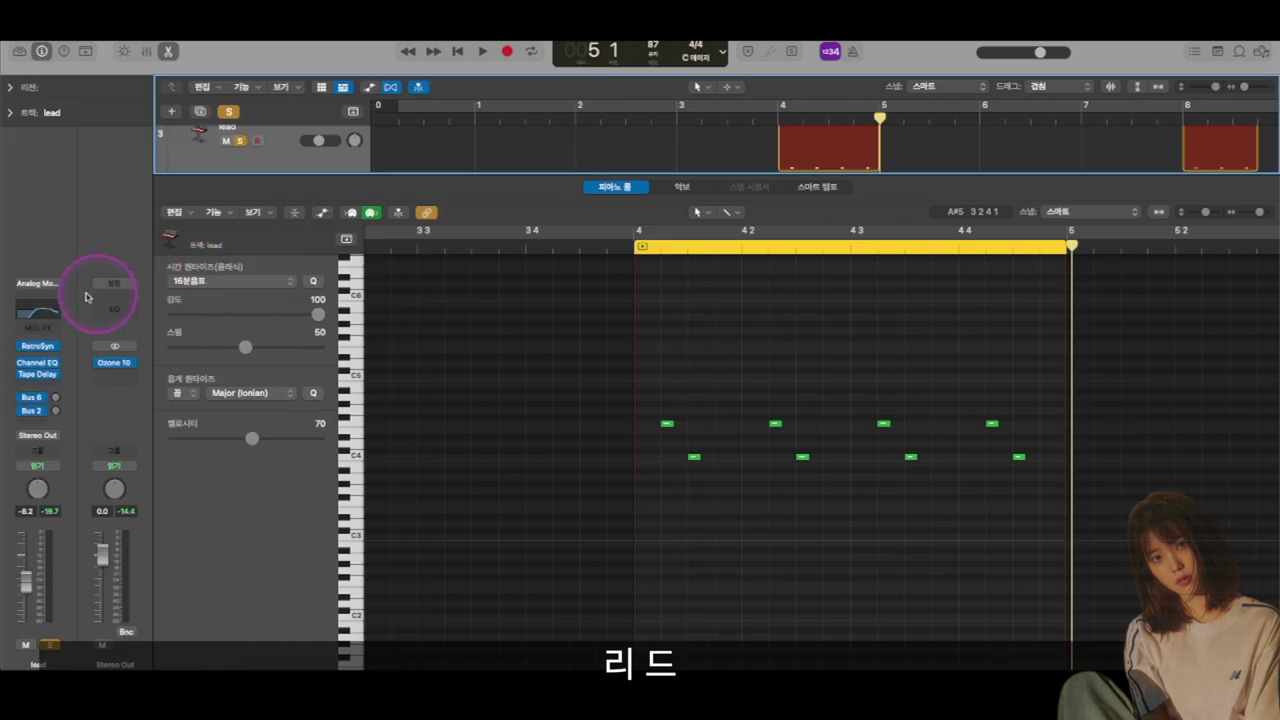
# Inspect the lead track's Channel EQ curve, then replay the lead notes from bar 4
pyautogui.click(30, 314)
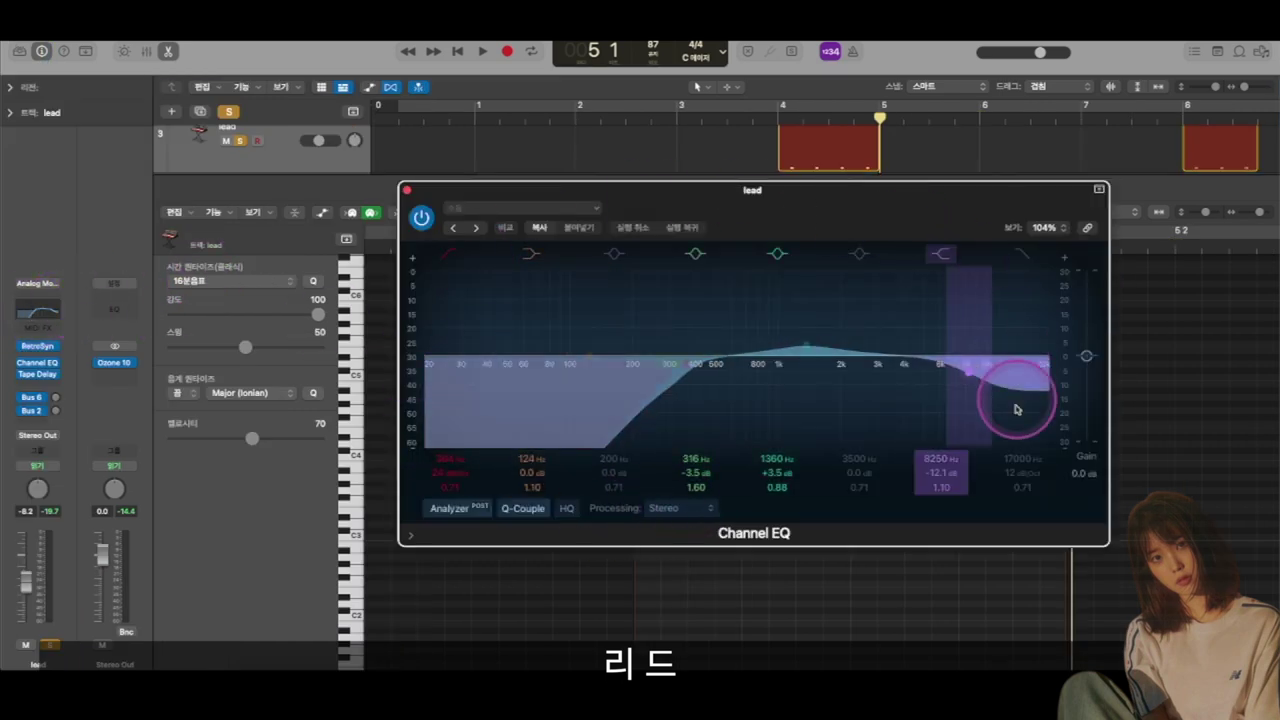
pyautogui.click(408, 190)
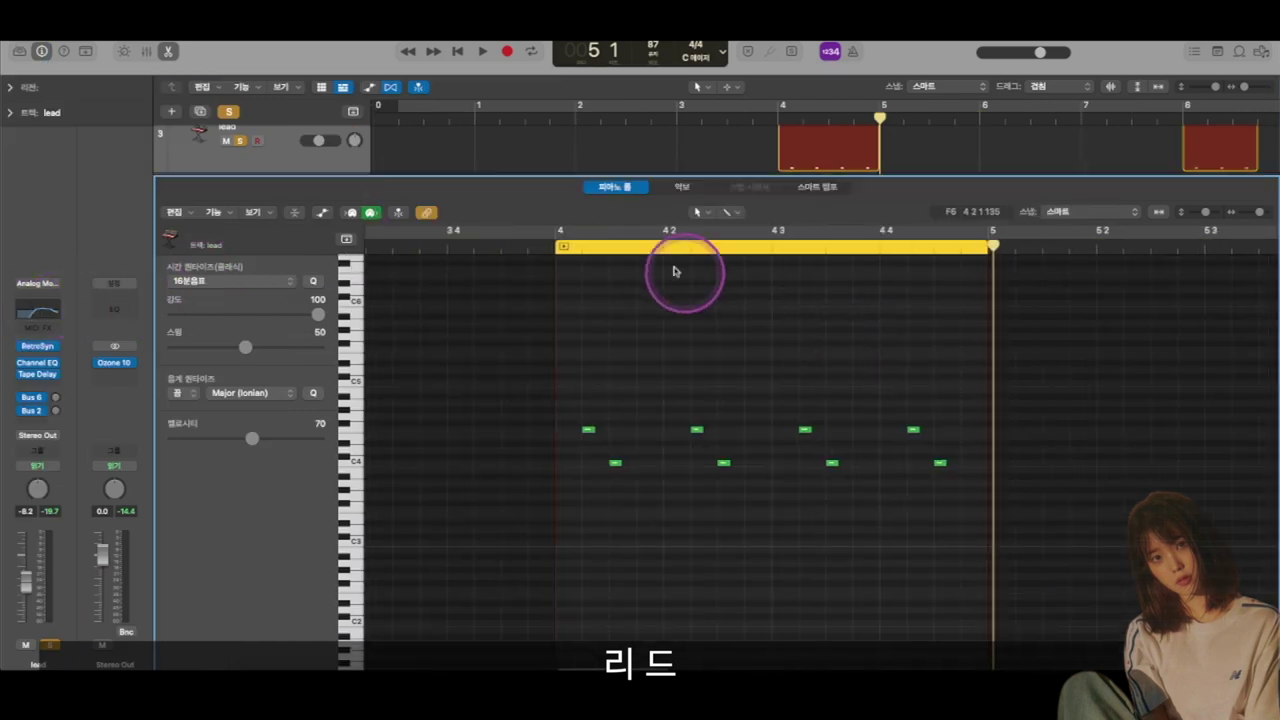
pyautogui.click(556, 247)
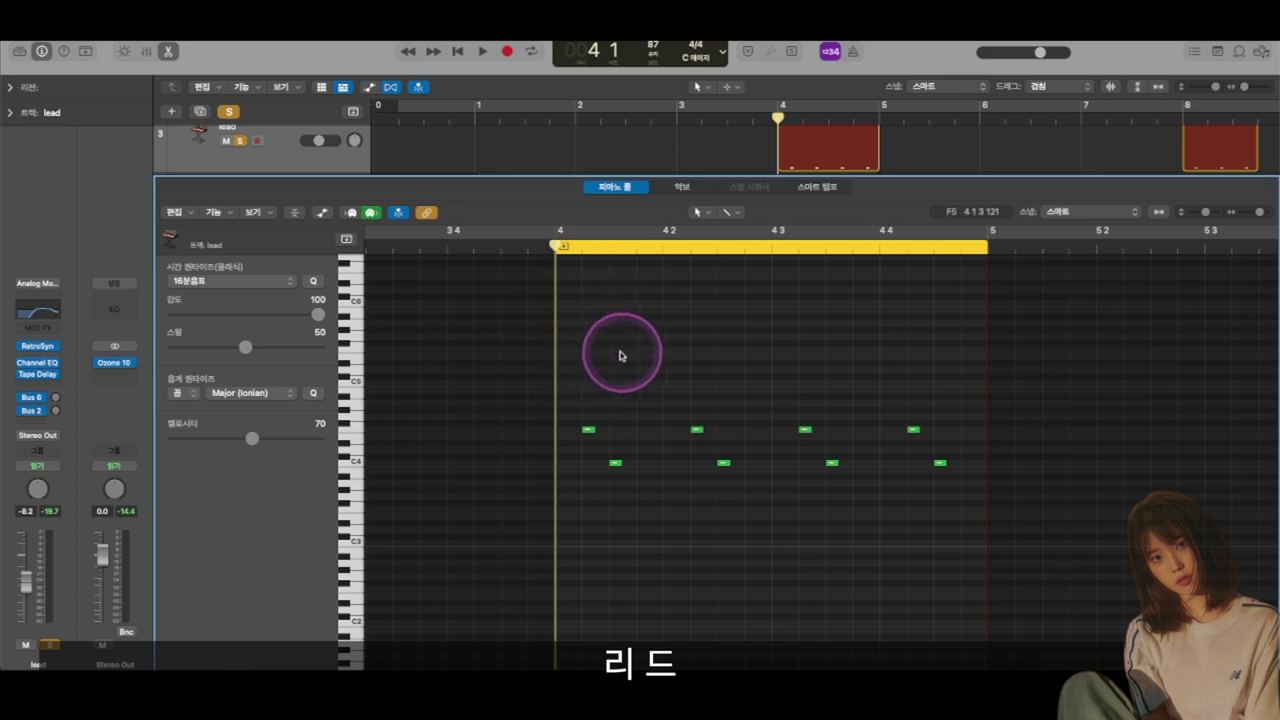
pyautogui.press('space')
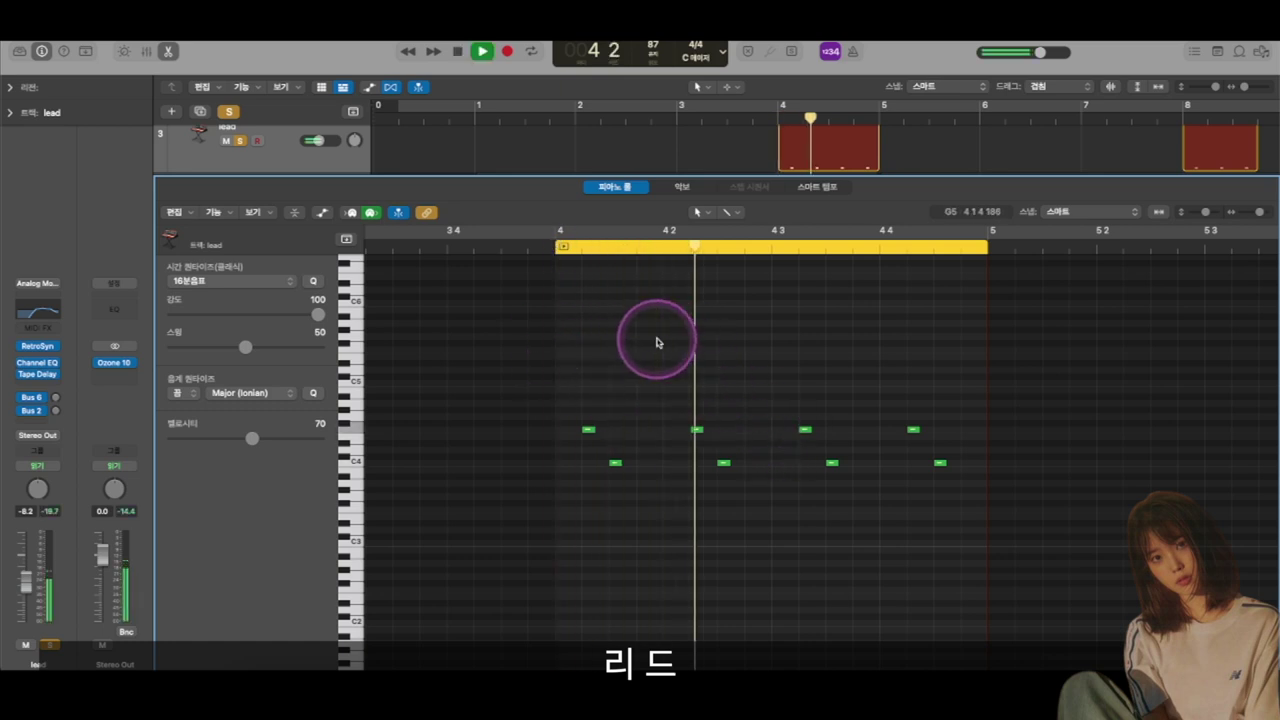
pyautogui.press('space')
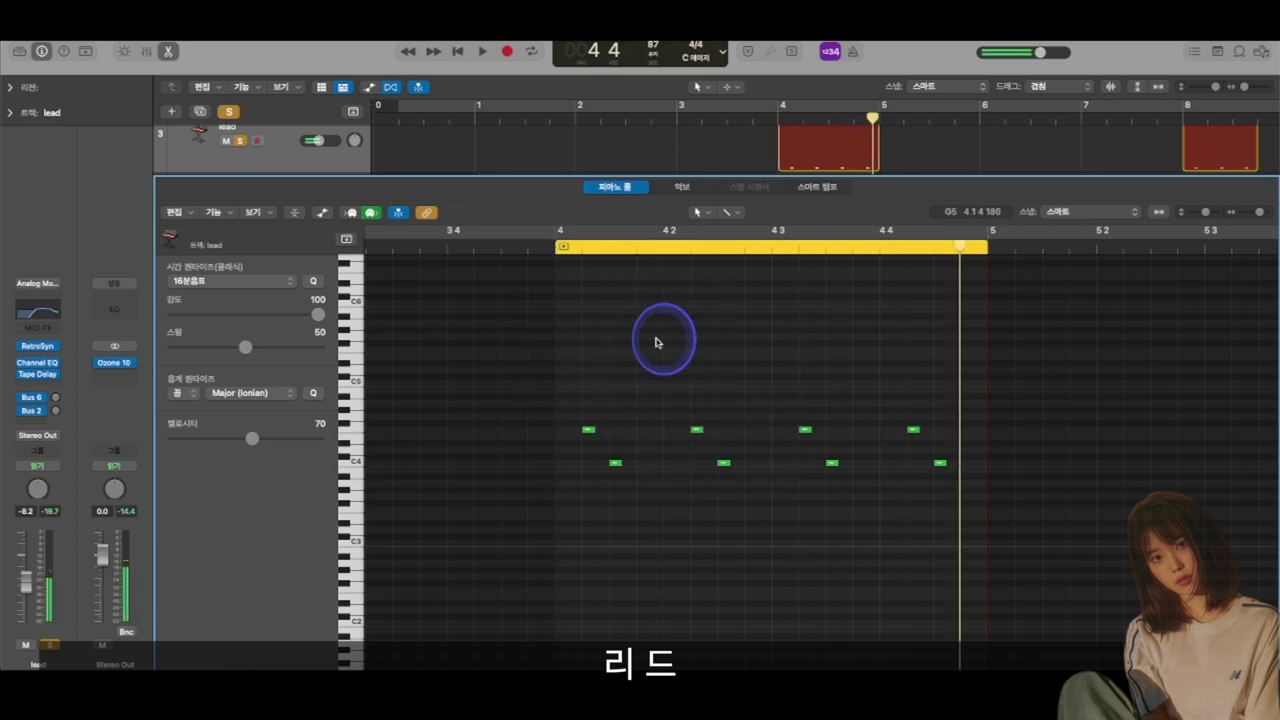
# Close the Piano Roll and turn off solo on the lead track
pyautogui.press('e')
pyautogui.press('super+Up')
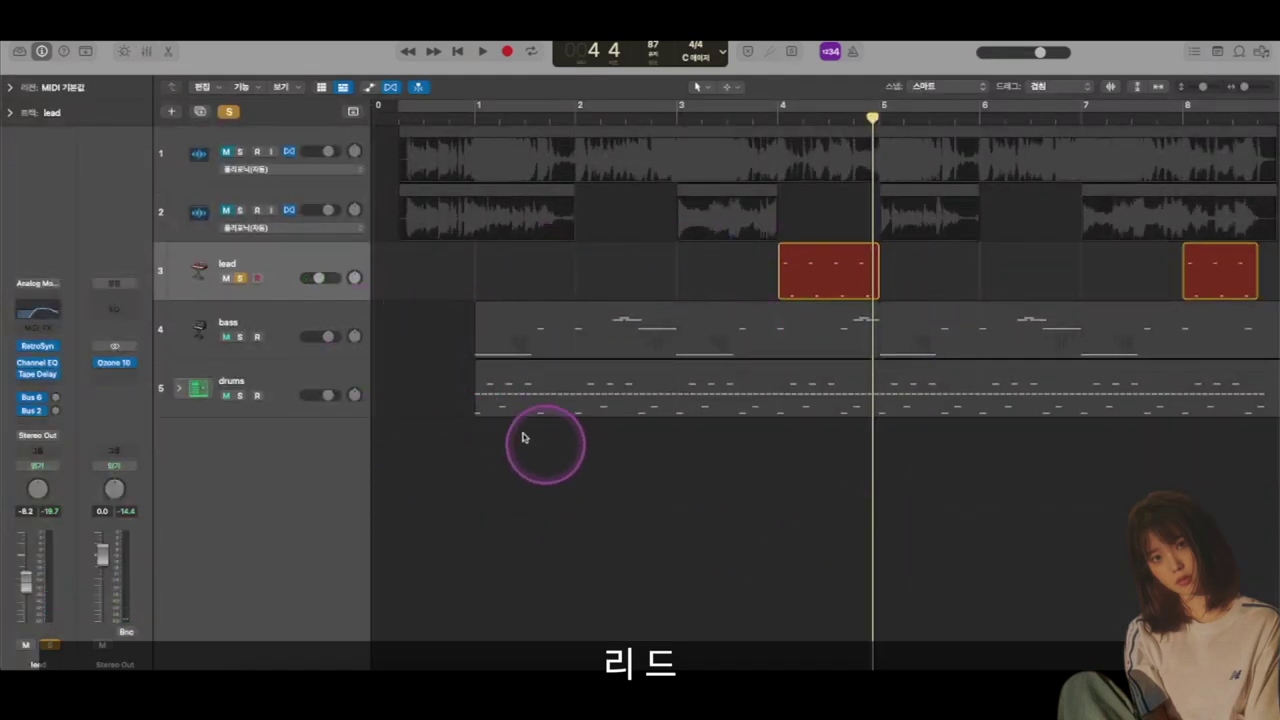
pyautogui.hscroll(-1, 409, 292)
pyautogui.click(240, 279)
pyautogui.click(240, 279)
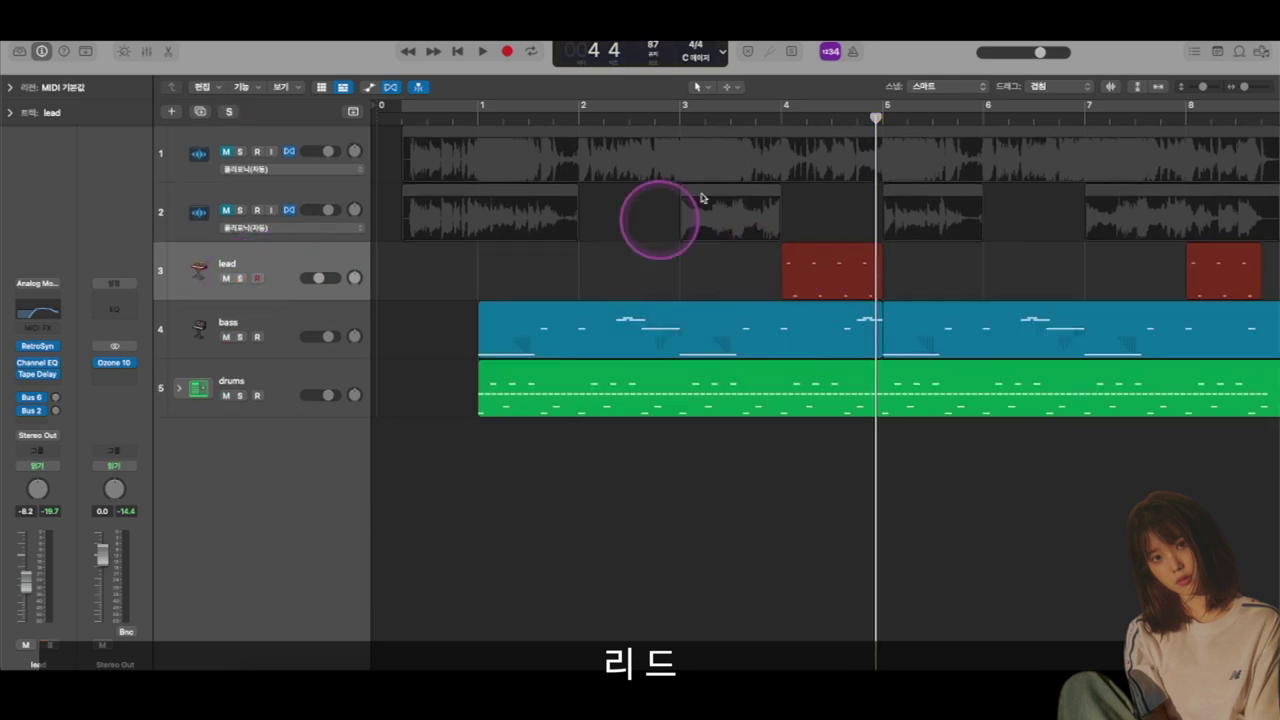
# Unmute the second audio track and hide the Inspector to widen the arrangement view
pyautogui.scroll(3, 798, 262)
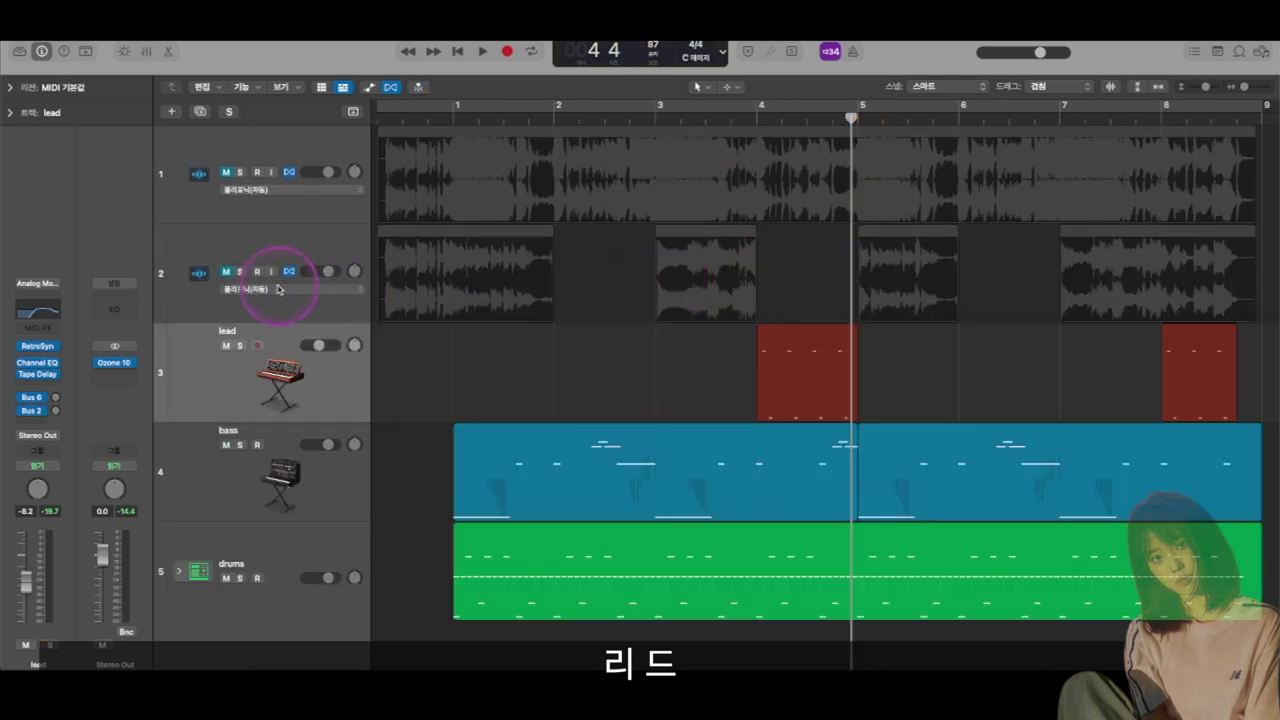
pyautogui.click(226, 273)
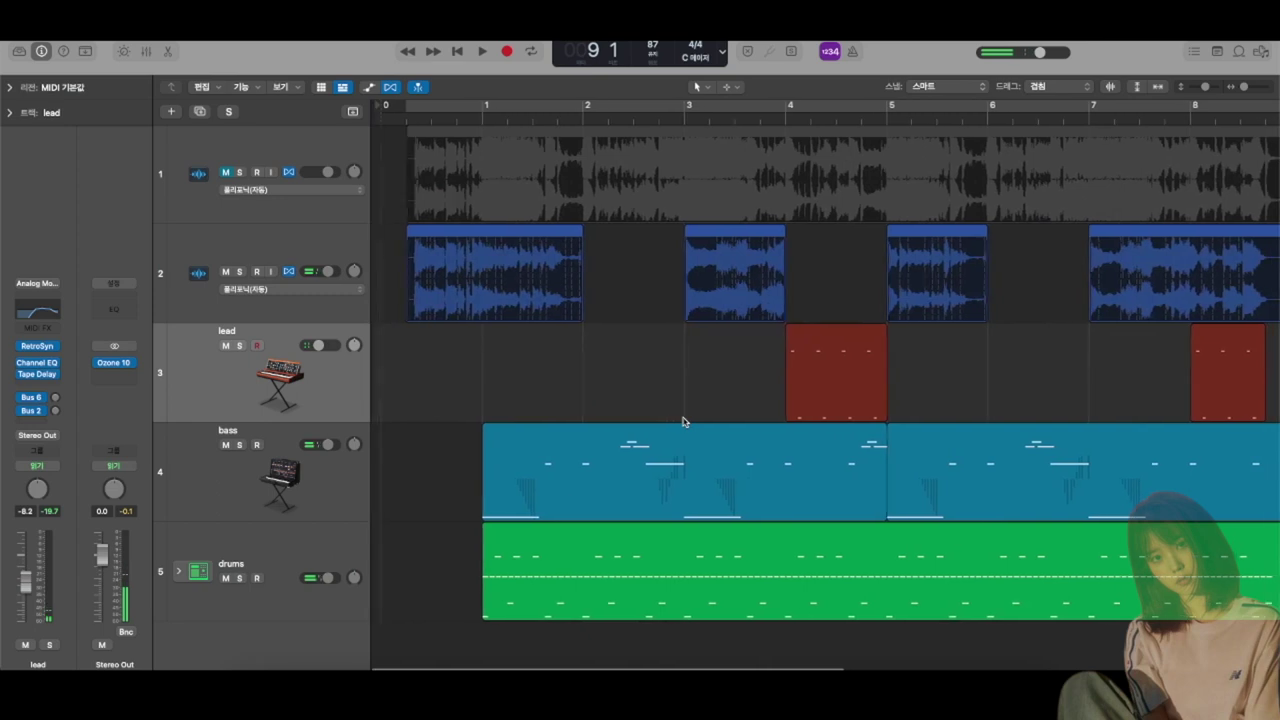
pyautogui.click(41, 51)
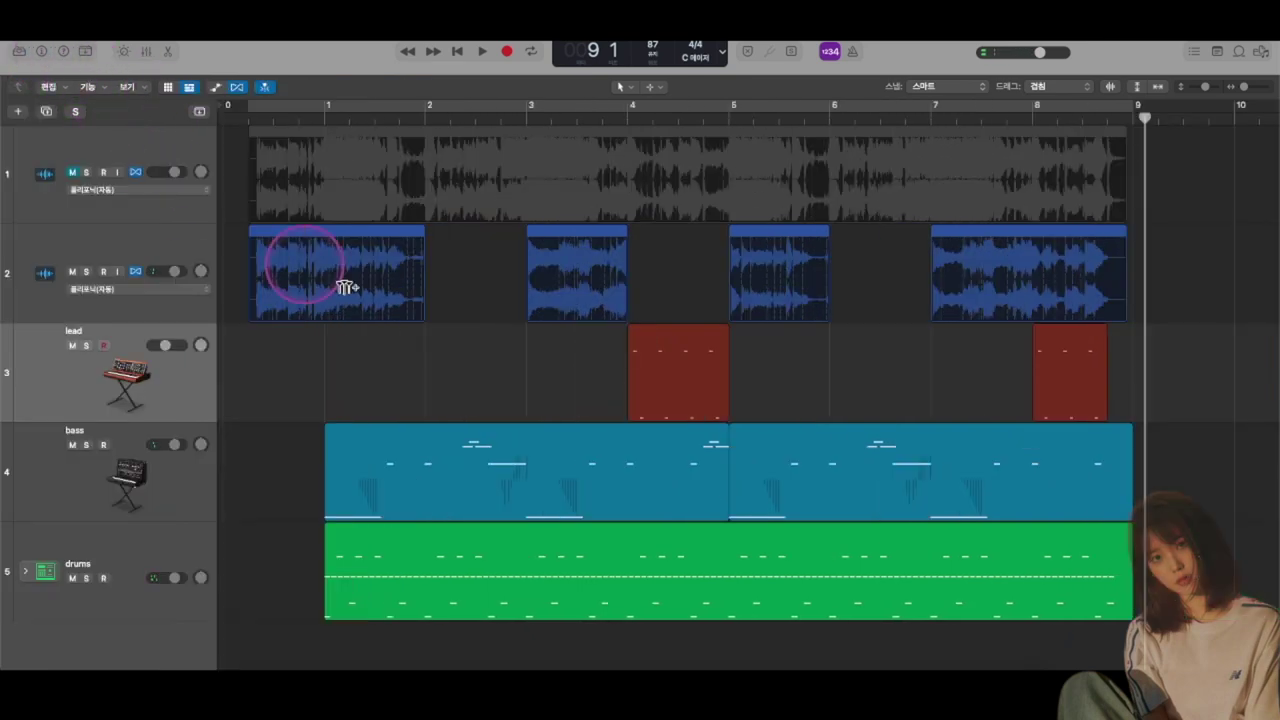
pyautogui.click(590, 412)
pyautogui.click(577, 381)
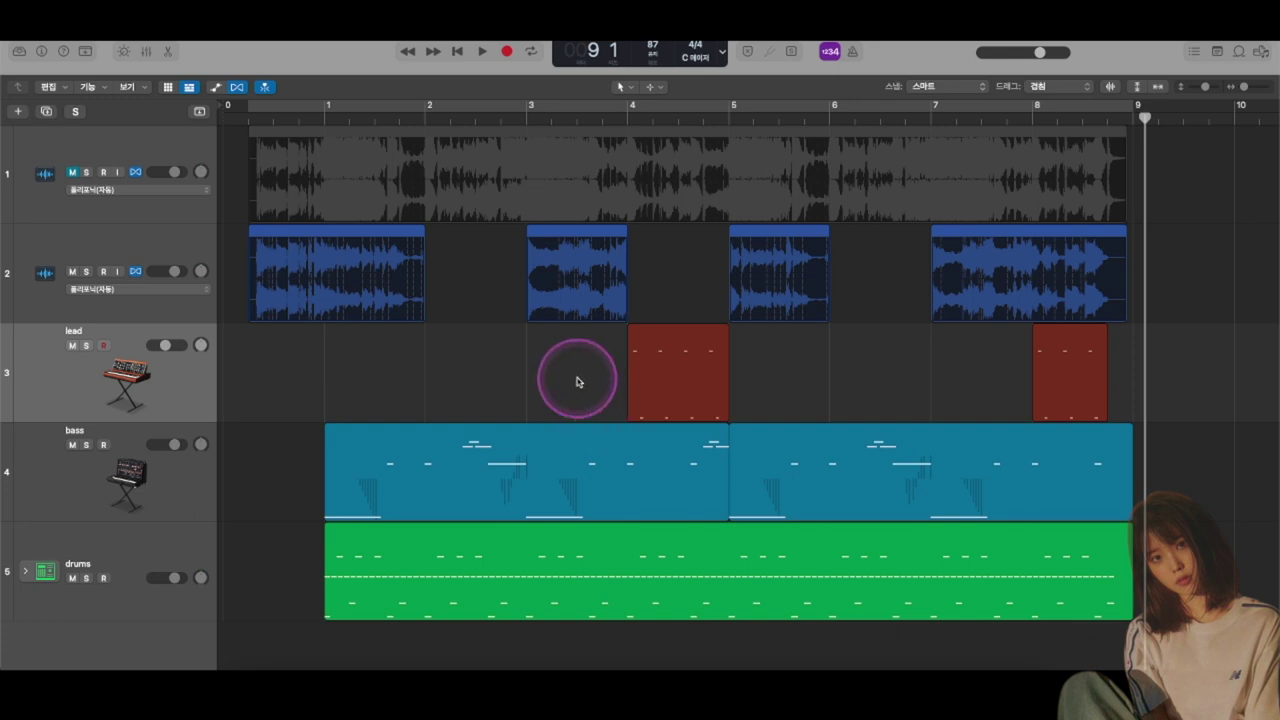